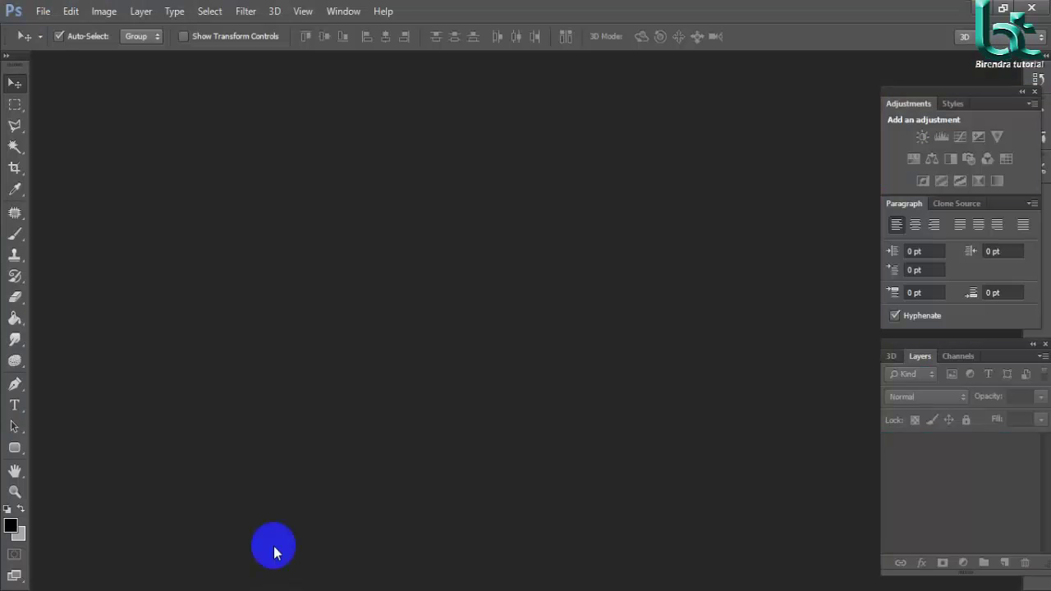
# Browse the File menu's recent files, then create a default blank document and close it
pyautogui.click(42, 12)
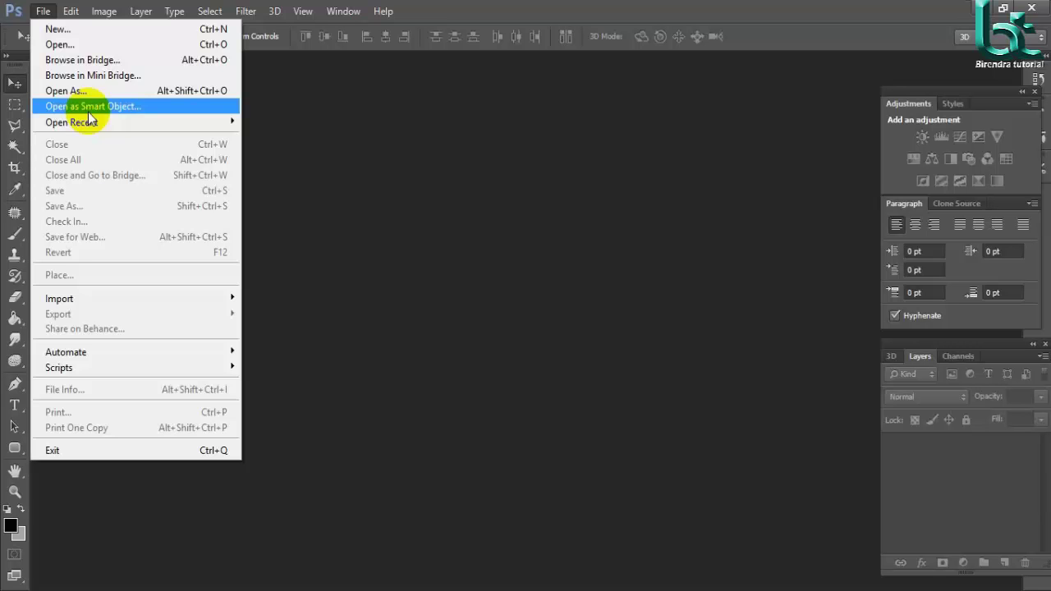
pyautogui.click(99, 123)
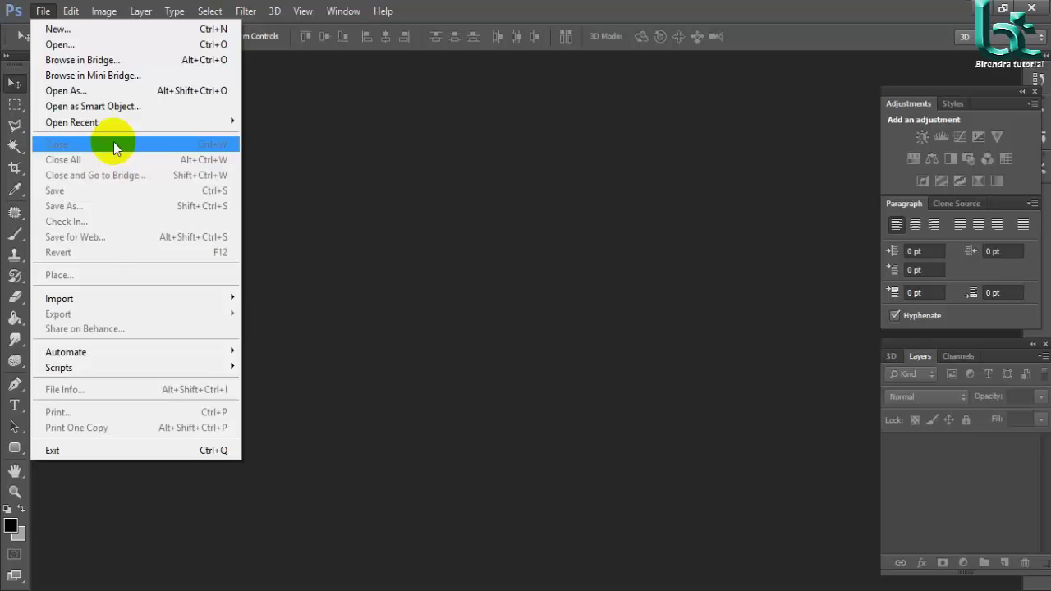
pyautogui.click(321, 200)
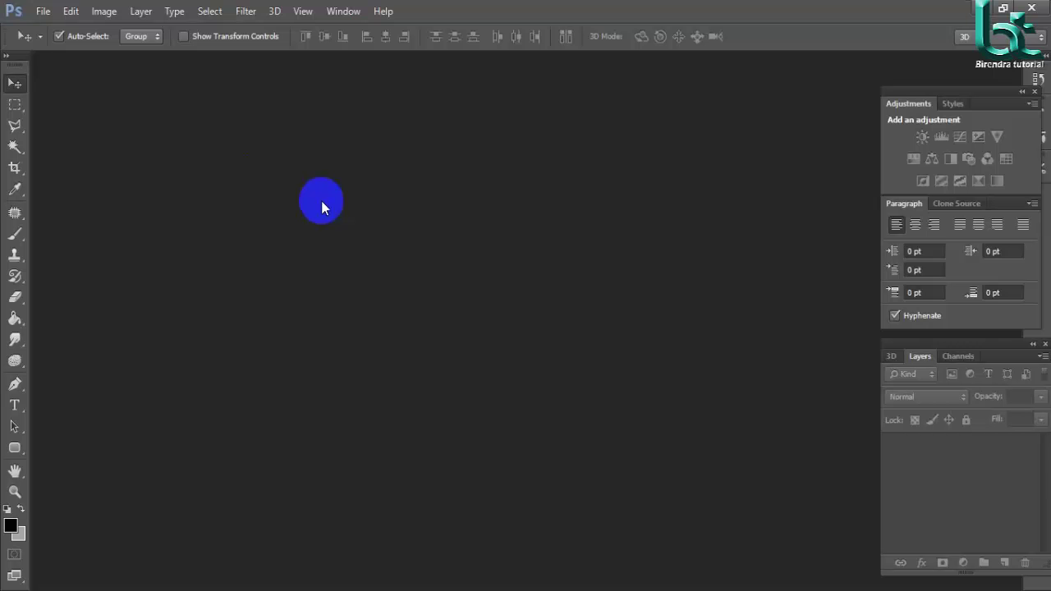
pyautogui.hotkey('ctrl', 'n')
pyautogui.click(699, 143)
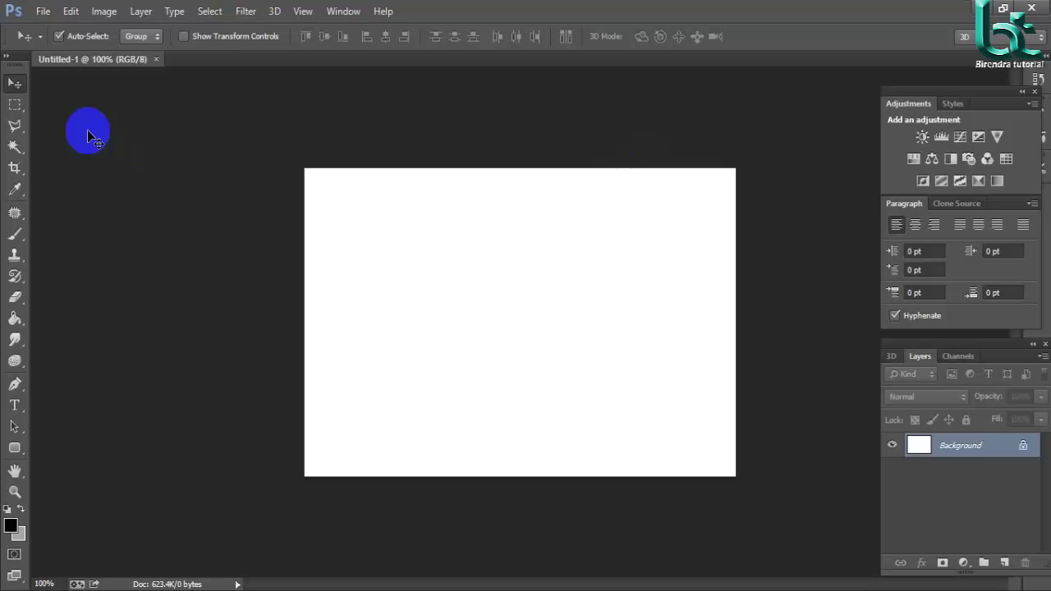
pyautogui.click(42, 10)
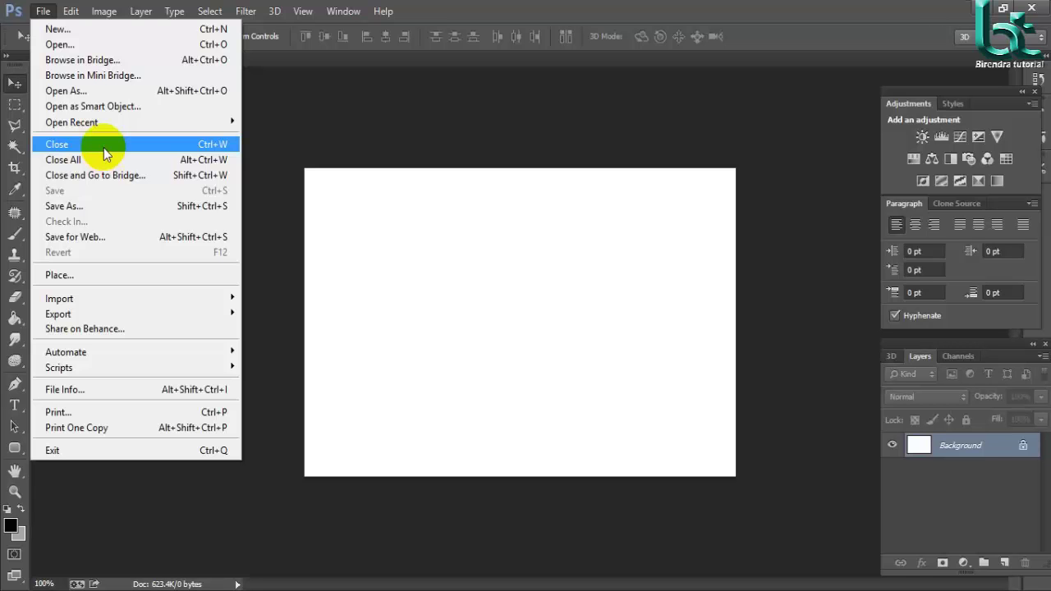
pyautogui.click(103, 148)
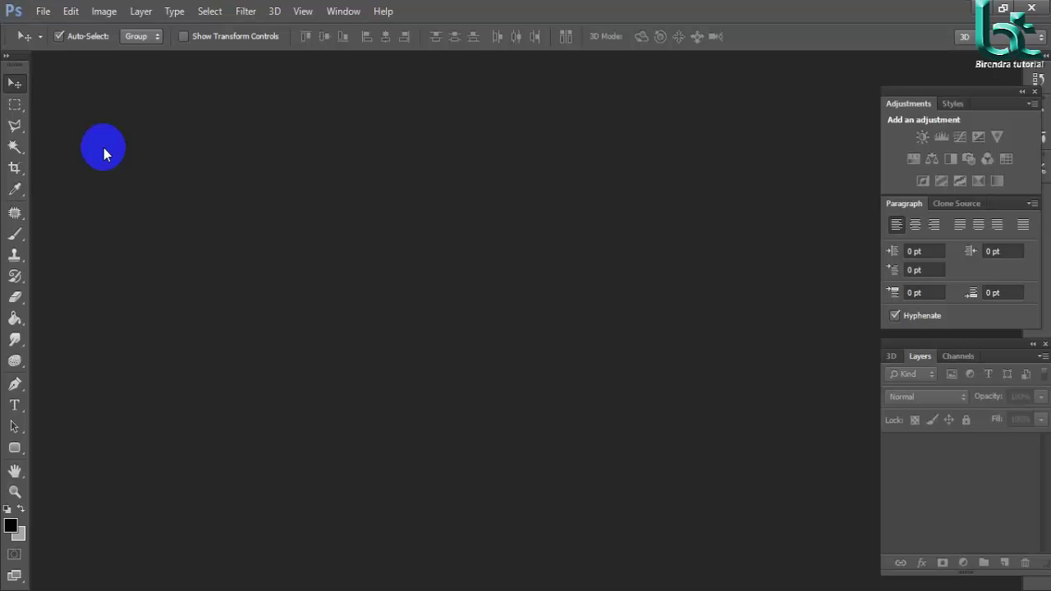
# Create a new default document and type 'birendra' on the canvas
pyautogui.hotkey('ctrl', 'n')
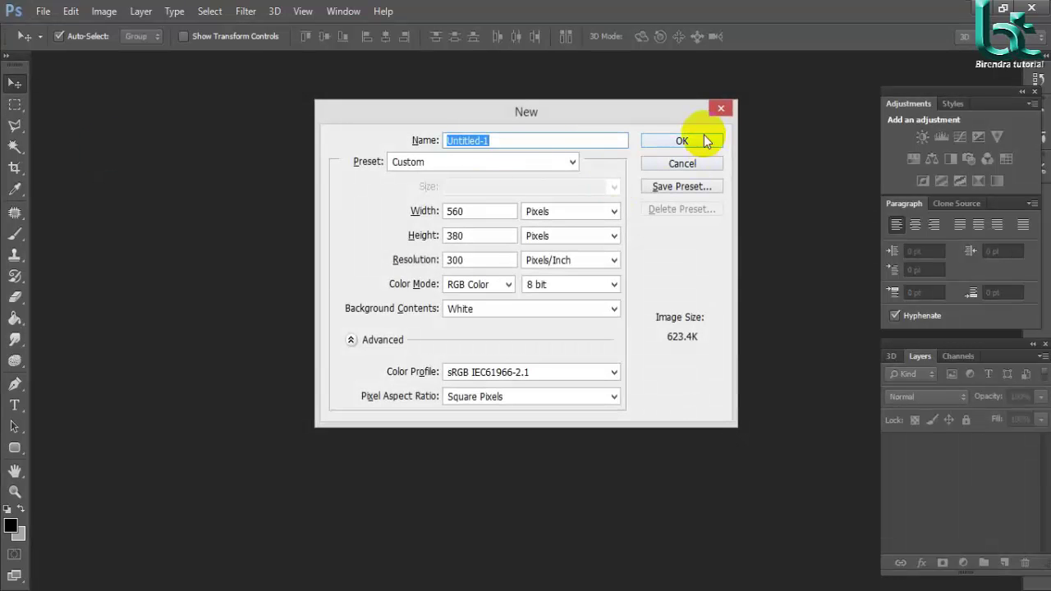
pyautogui.click(678, 140)
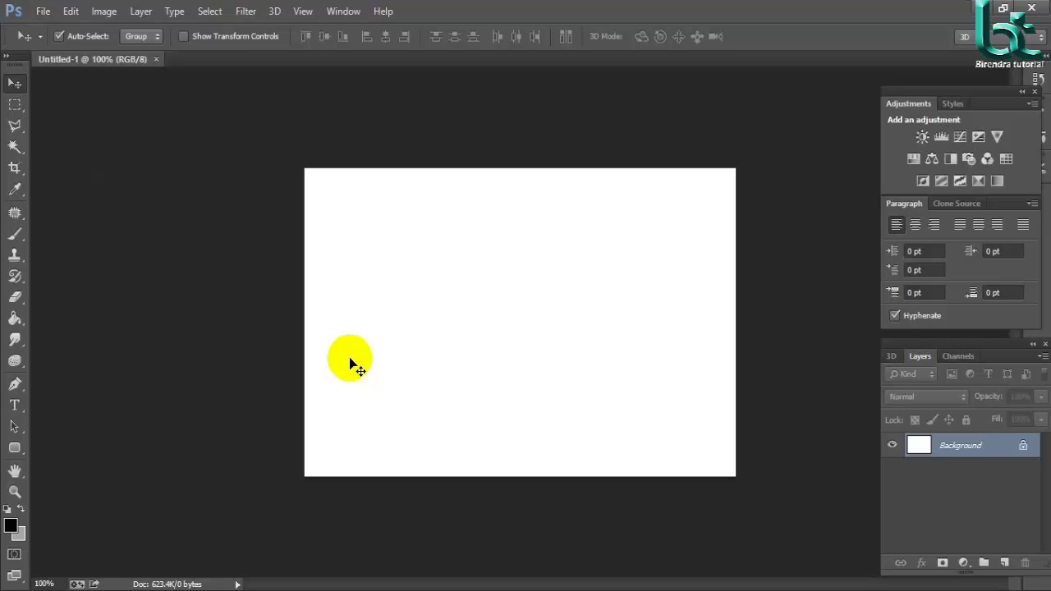
pyautogui.click(14, 405)
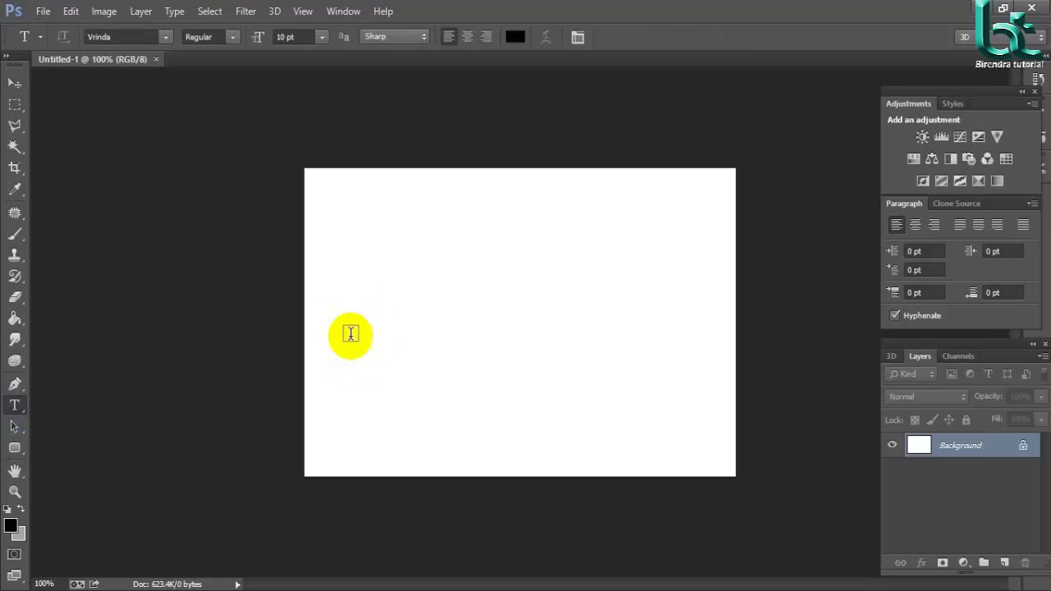
pyautogui.click(376, 316)
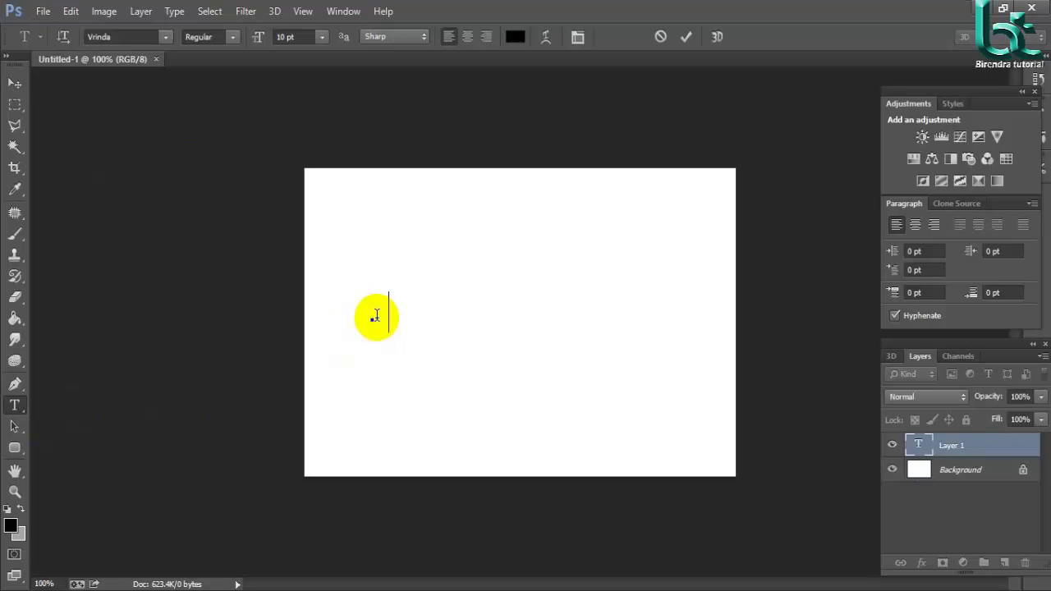
pyautogui.write('birend')
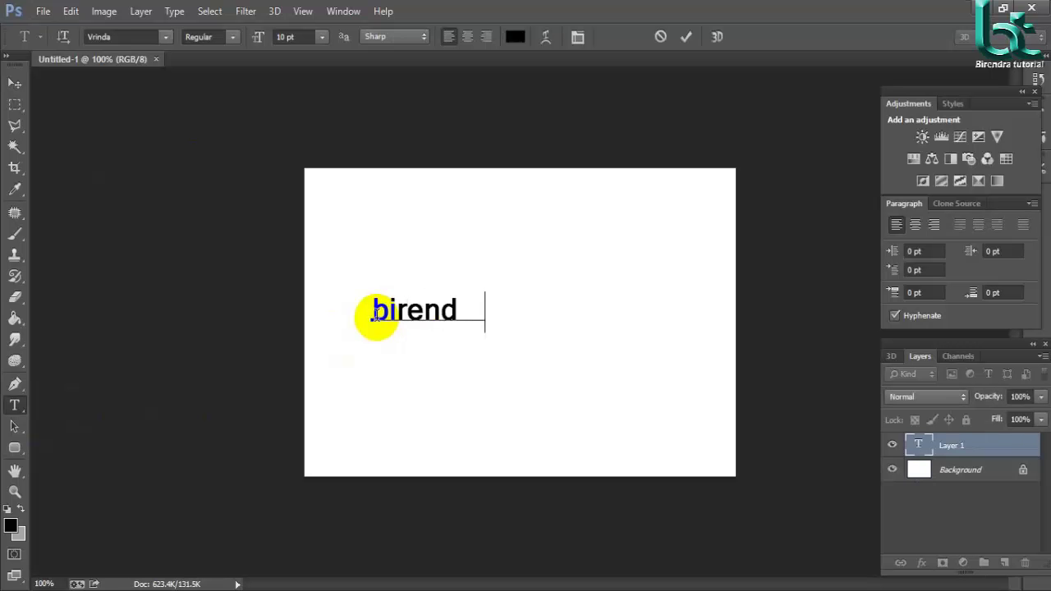
pyautogui.write('ra')
# Attempt File > Close, cancel it, and commit the birendra text with the Move tool
pyautogui.click(37, 18)
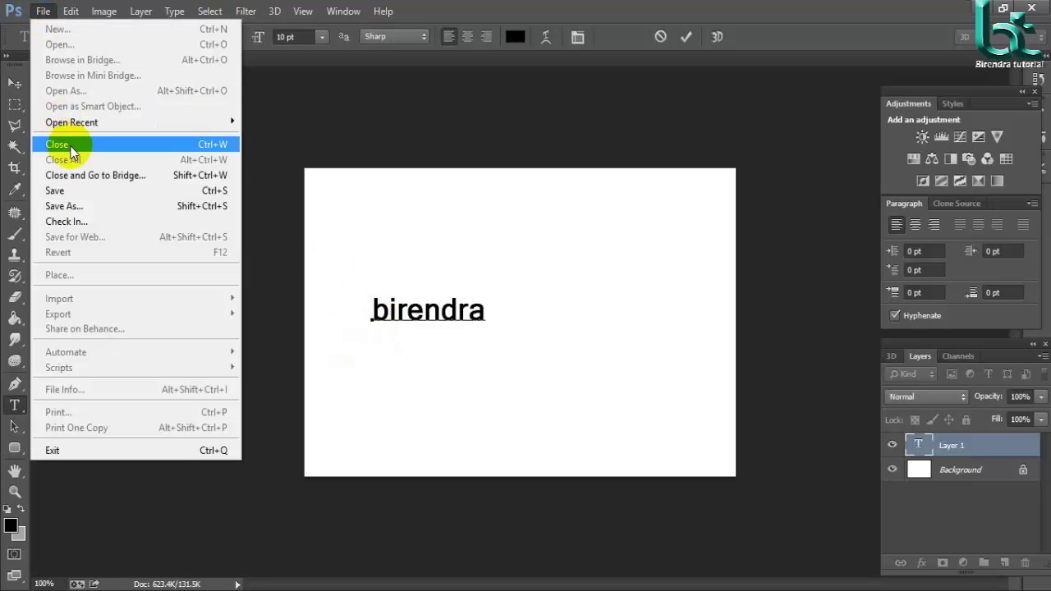
pyautogui.click(73, 147)
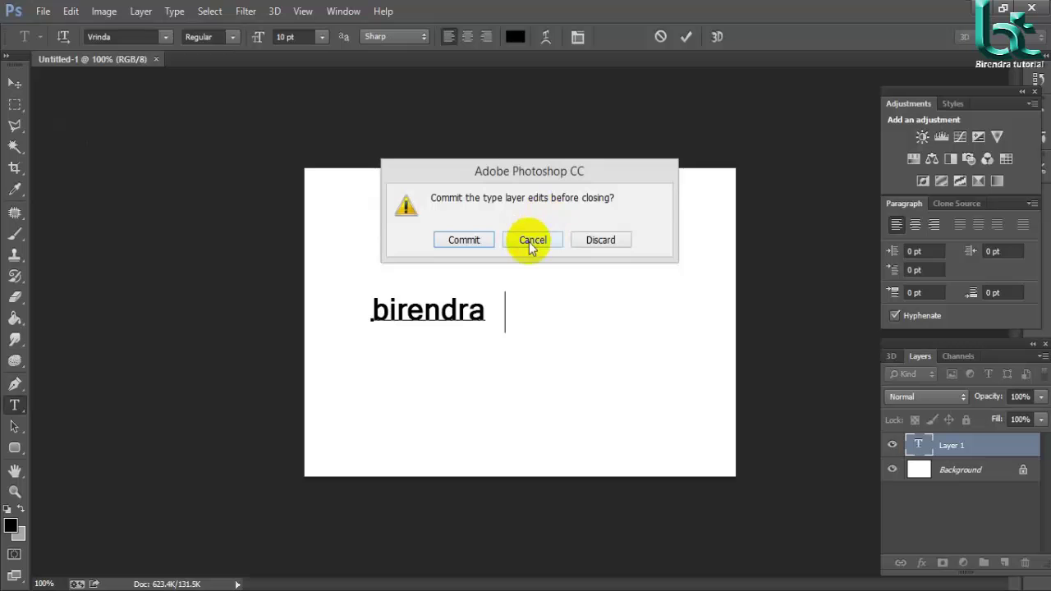
pyautogui.click(531, 241)
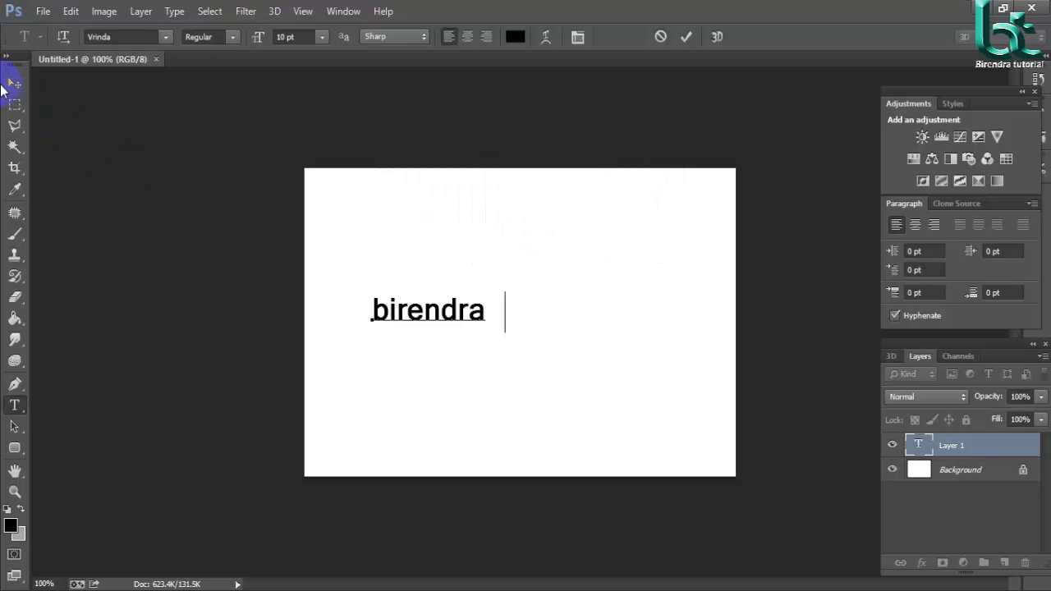
pyautogui.click(13, 83)
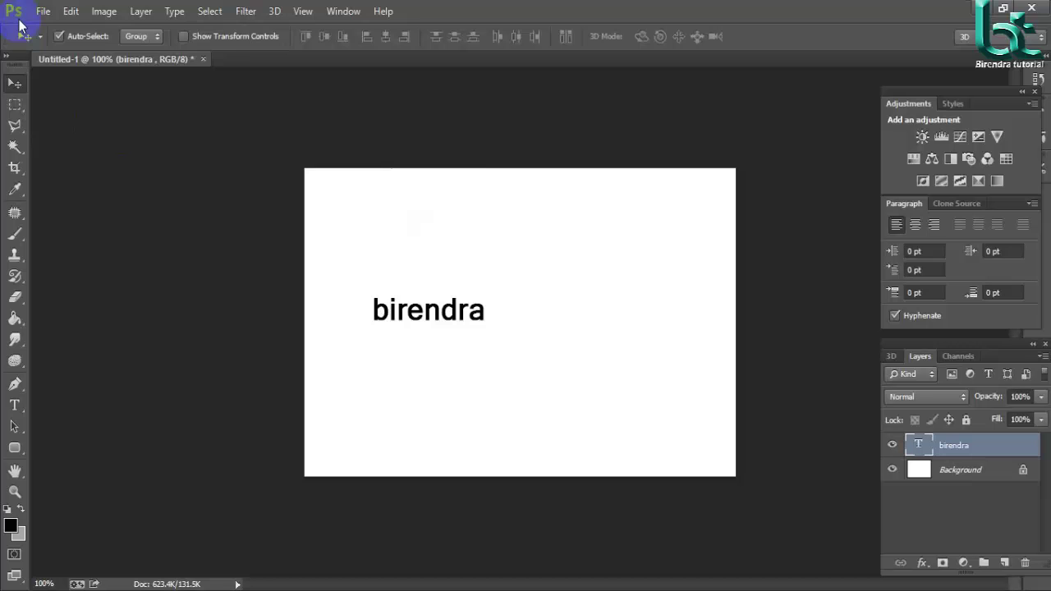
# Close the birendra document via File > Close, declining to save changes
pyautogui.click(43, 11)
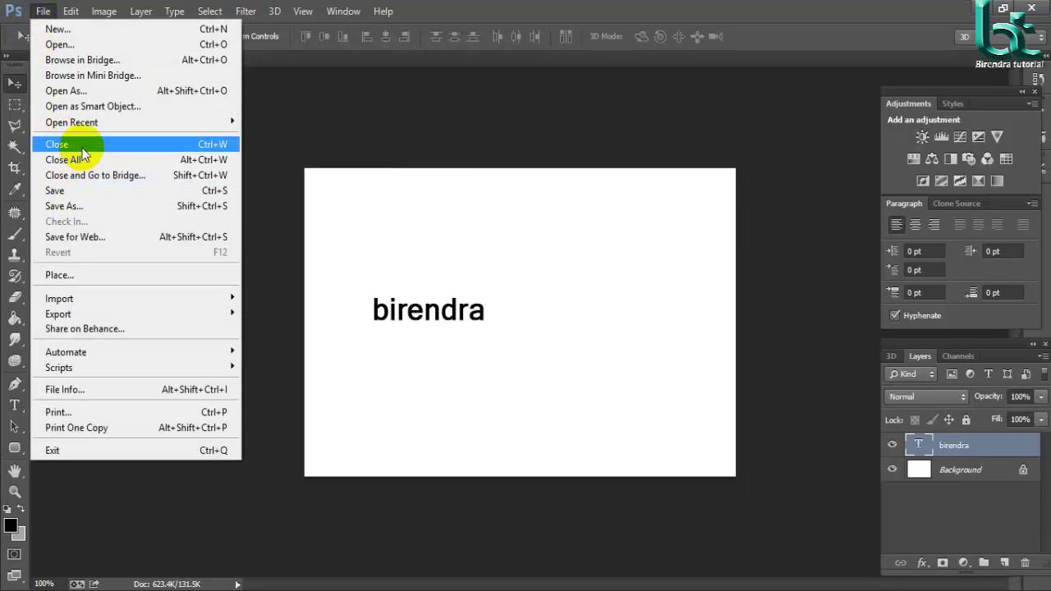
pyautogui.click(82, 153)
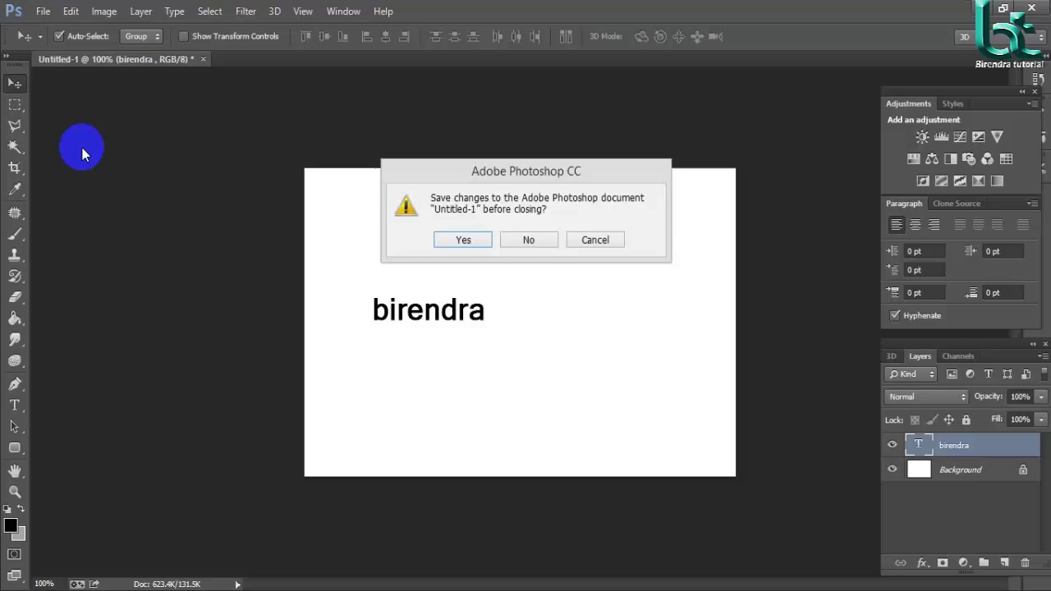
pyautogui.click(522, 239)
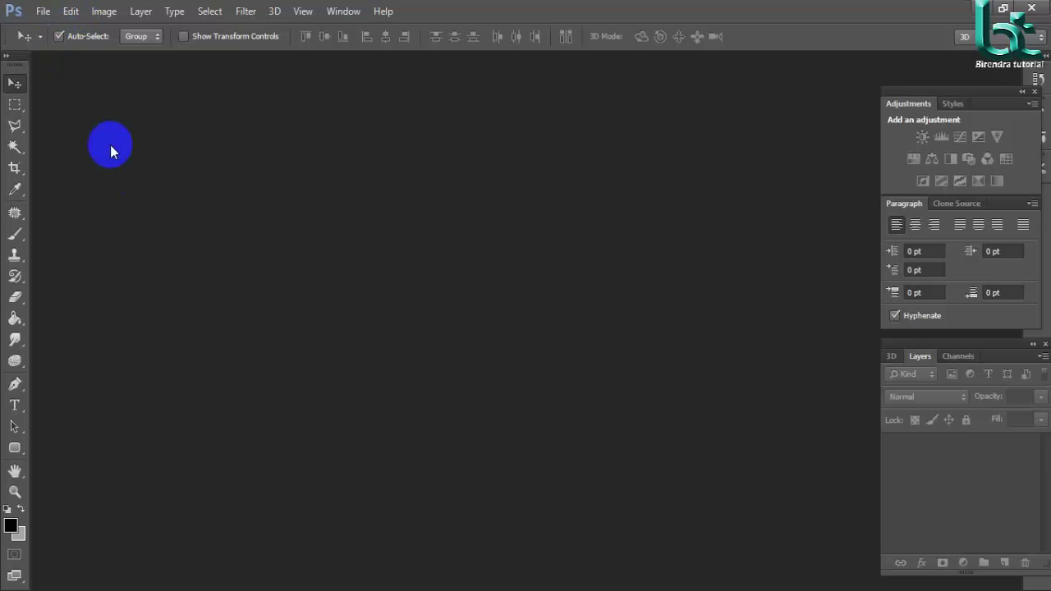
# Create a default 560x380 blank document and close its tab
pyautogui.hotkey('ctrl', 'n')
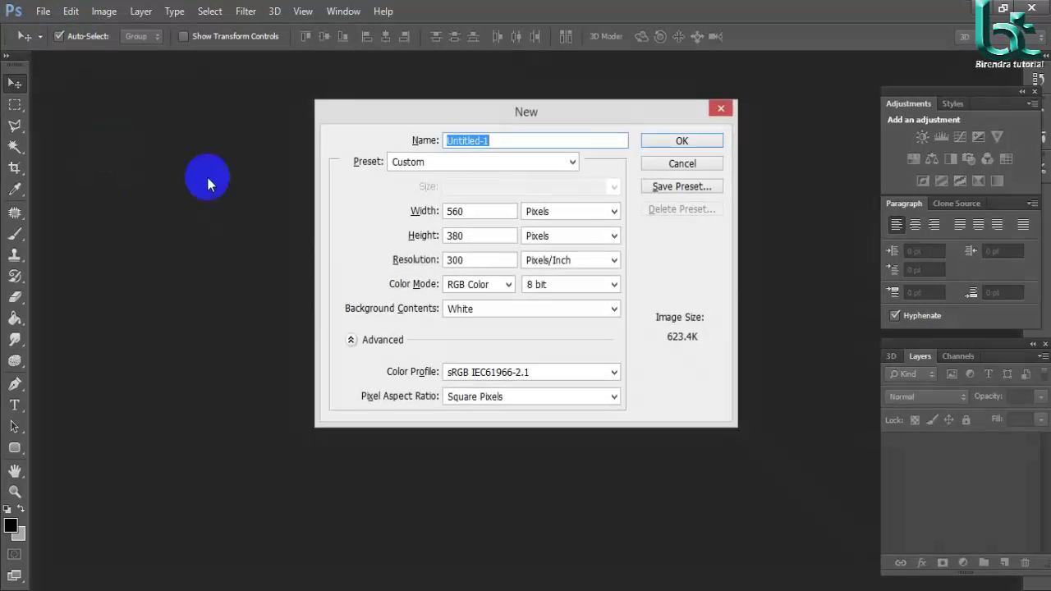
pyautogui.click(711, 146)
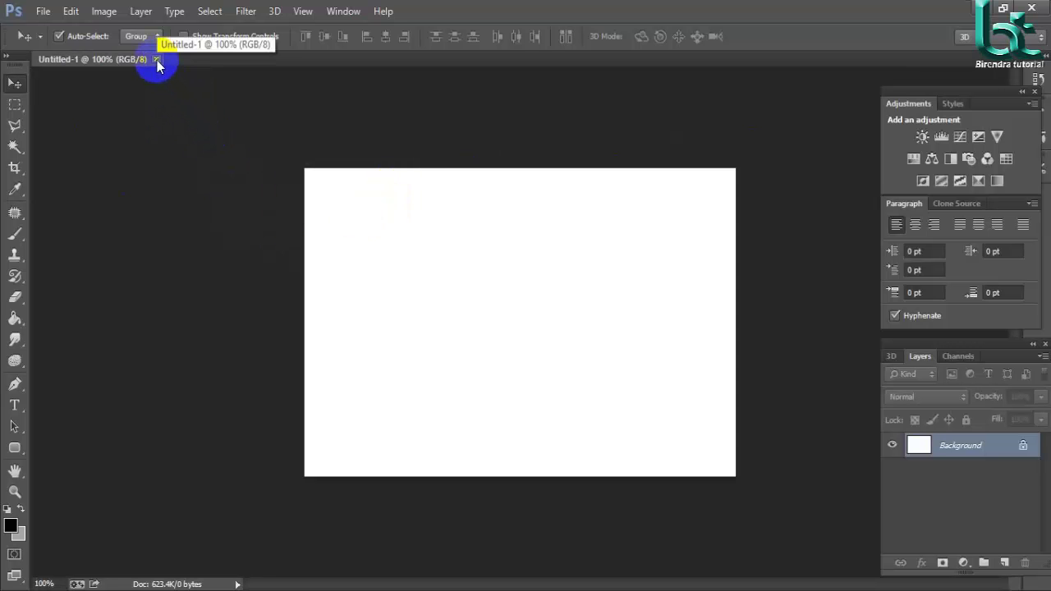
pyautogui.click(156, 60)
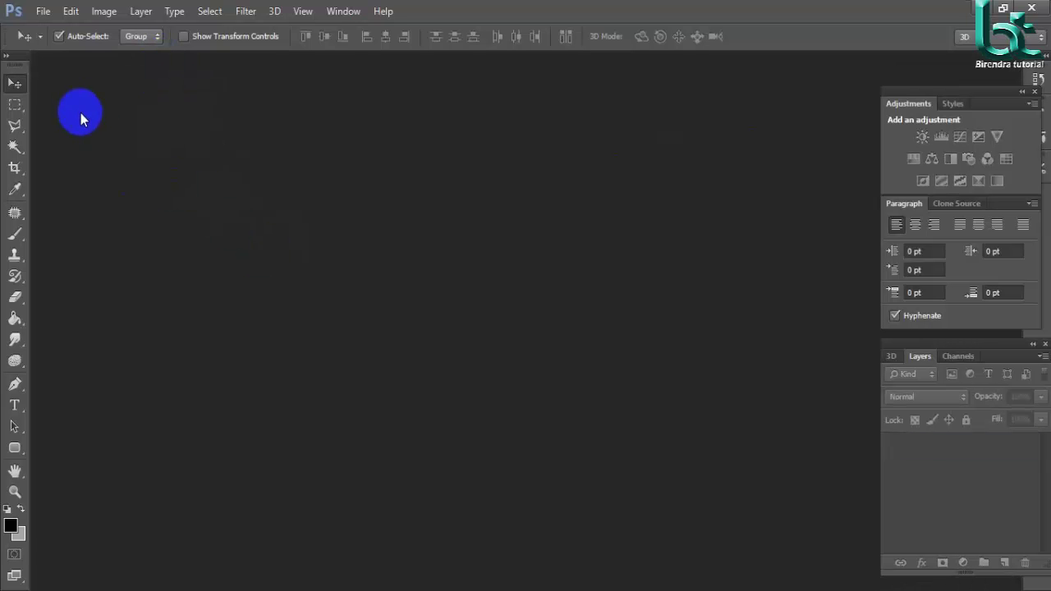
# Create three default blank documents: Untitled-1, Untitled-2 and Untitled-3
pyautogui.hotkey('ctrl', 'n')
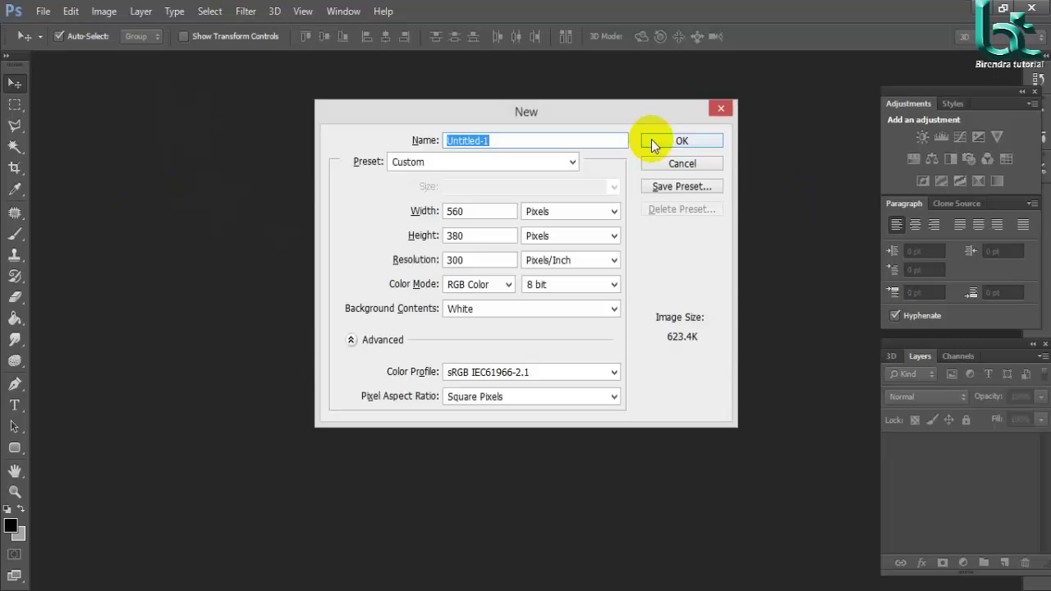
pyautogui.click(675, 140)
pyautogui.hotkey('ctrl', 'n')
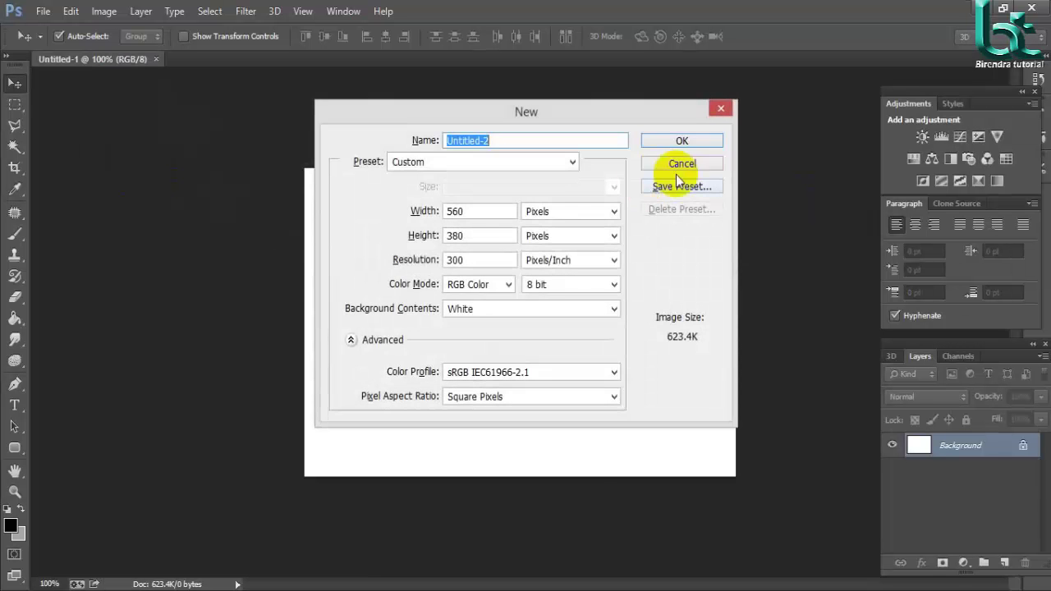
pyautogui.click(696, 142)
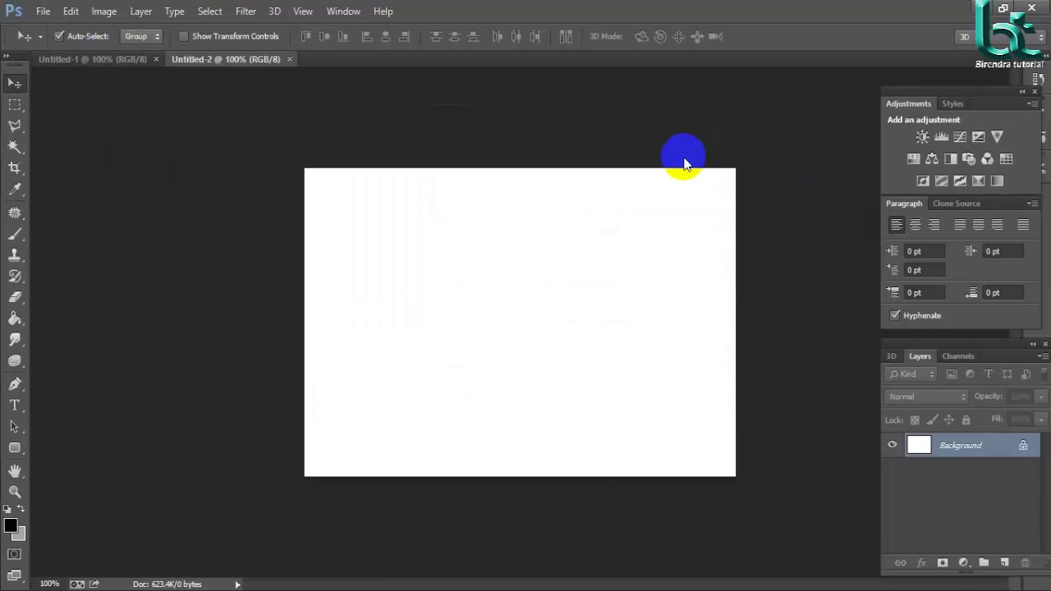
pyautogui.hotkey('ctrl', 'n')
pyautogui.click(683, 141)
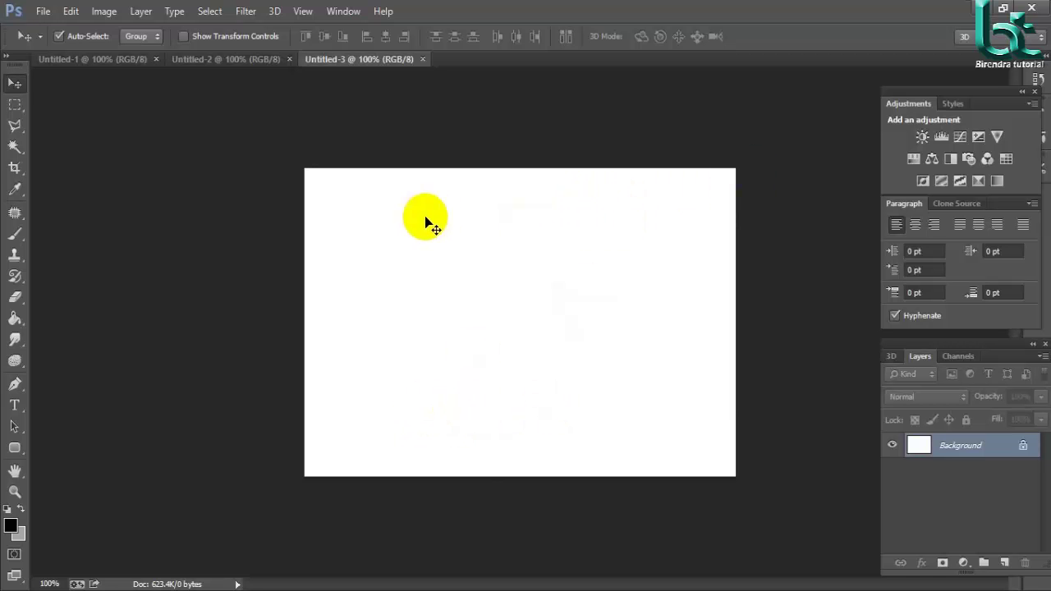
# Fill Untitled-3 with black using the Paint Bucket, then set the foreground colour to pure red
pyautogui.press('g')
pyautogui.click(532, 312)
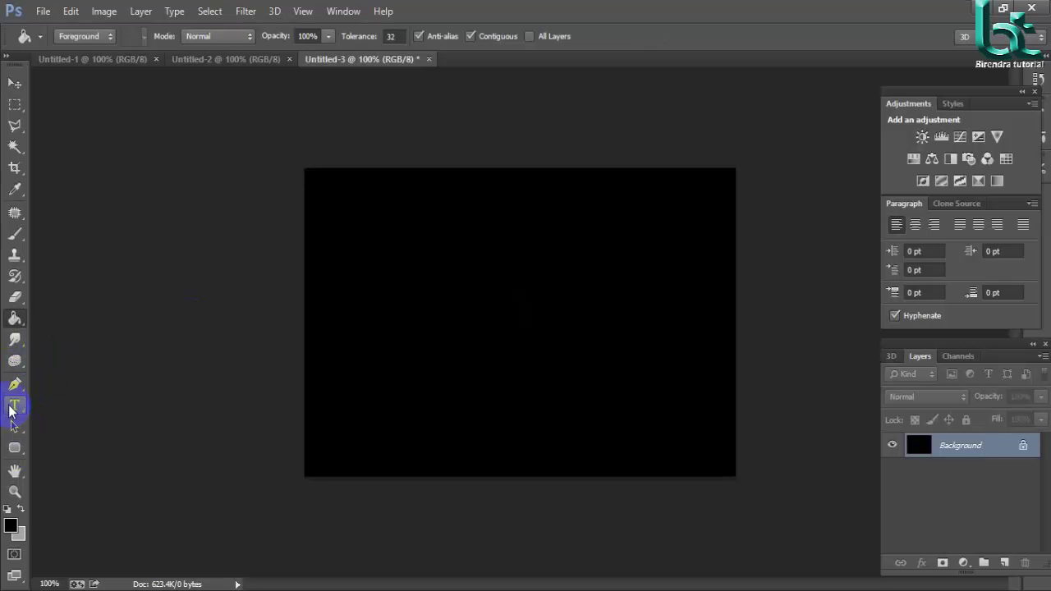
pyautogui.click(11, 526)
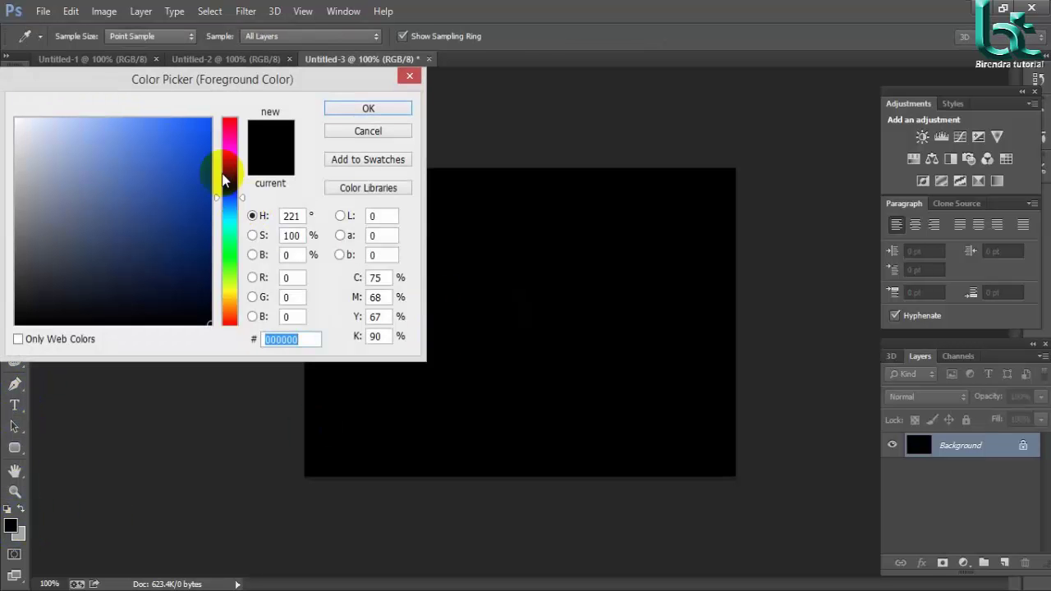
pyautogui.moveTo(227, 138); pyautogui.dragTo(216, 82)
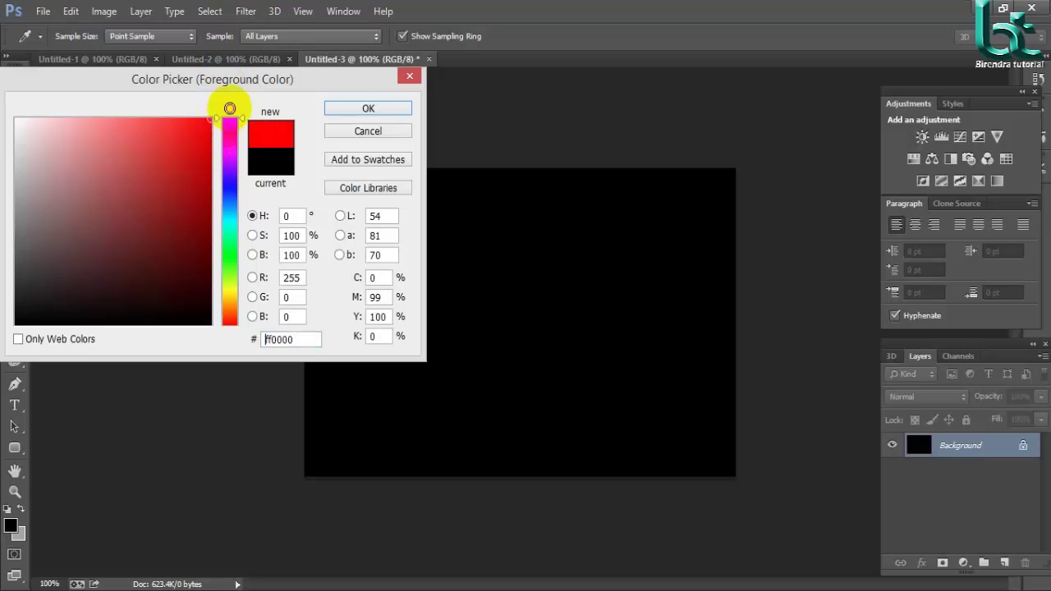
pyautogui.click(365, 108)
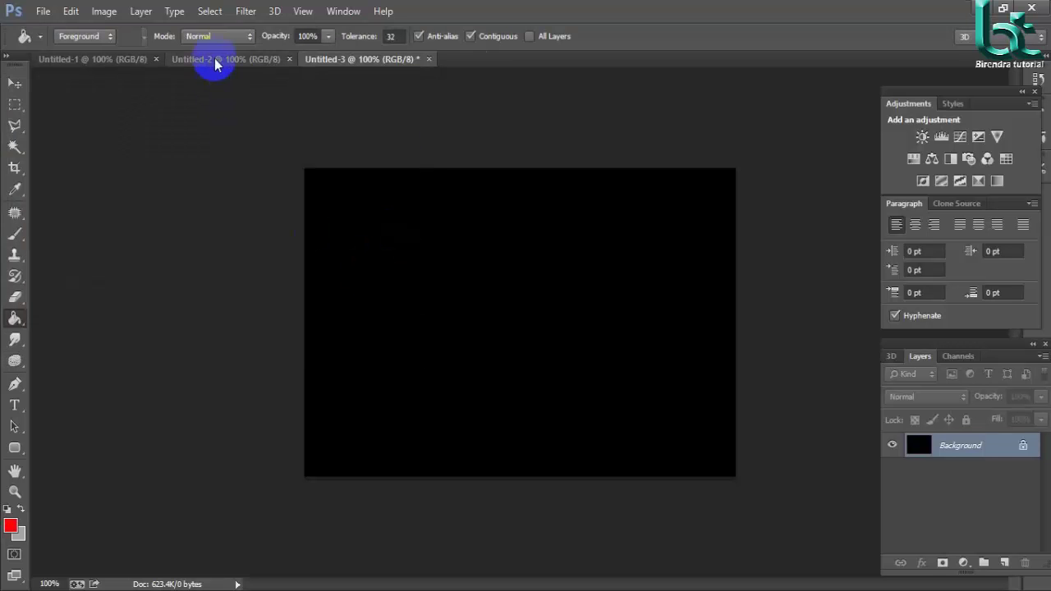
# Fill Untitled-2 with red, then switch to the white Untitled-1 document
pyautogui.click(215, 63)
pyautogui.click(380, 246)
pyautogui.click(129, 57)
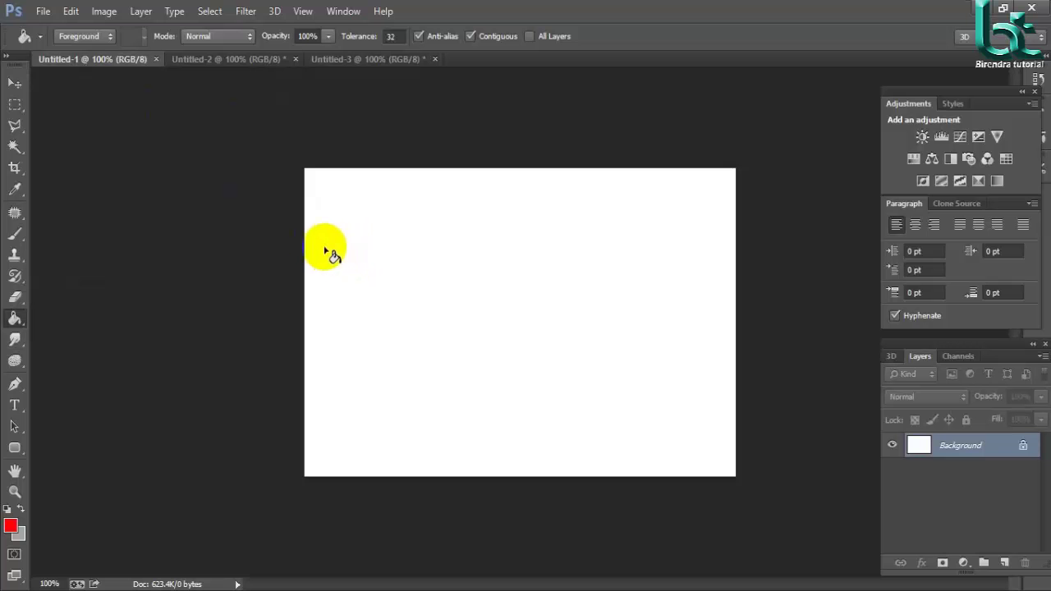
# Close all three untitled documents with Close All, discarding changes for every one
pyautogui.click(45, 10)
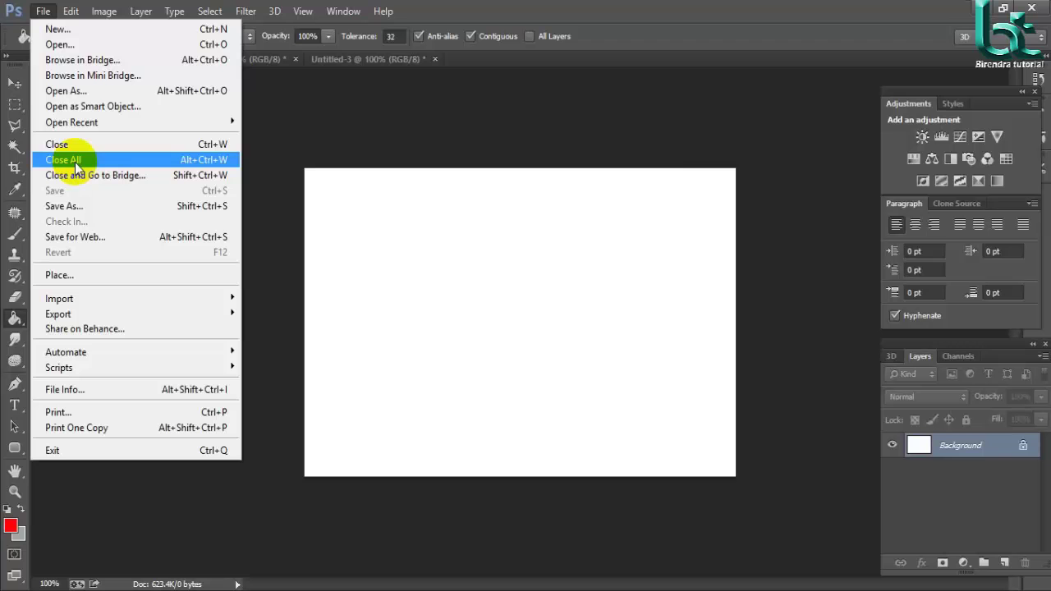
pyautogui.click(74, 161)
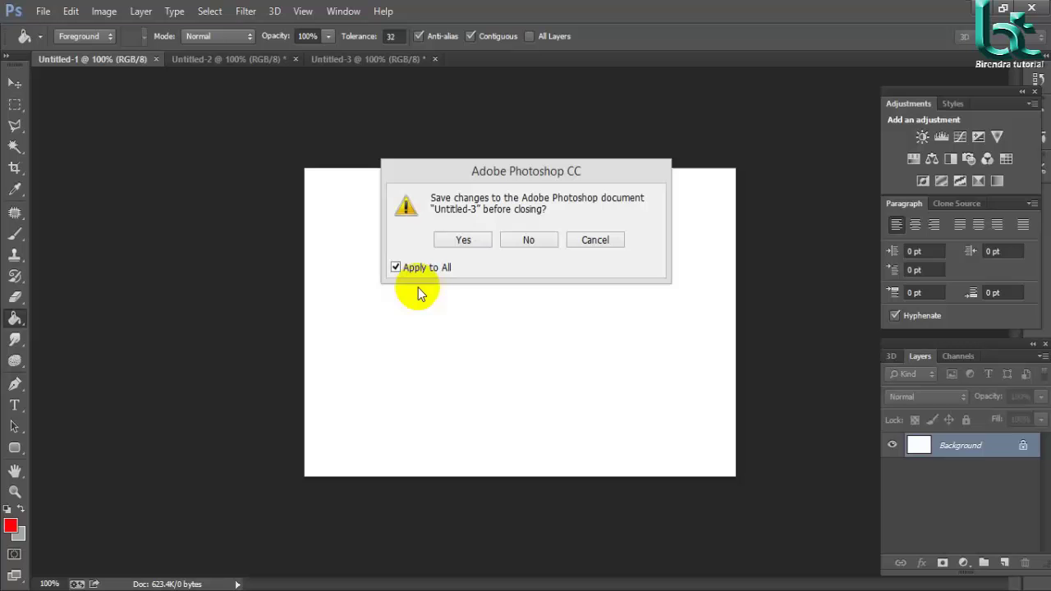
pyautogui.click(529, 241)
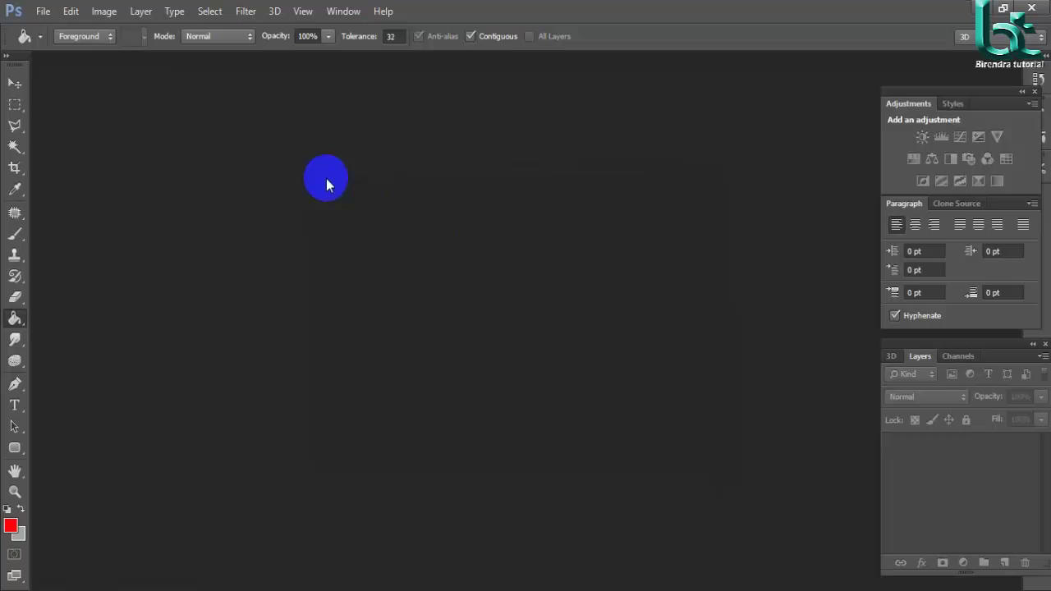
# Create a fresh default white 560 × 380 document, Untitled-1
pyautogui.hotkey('ctrl', 'n')
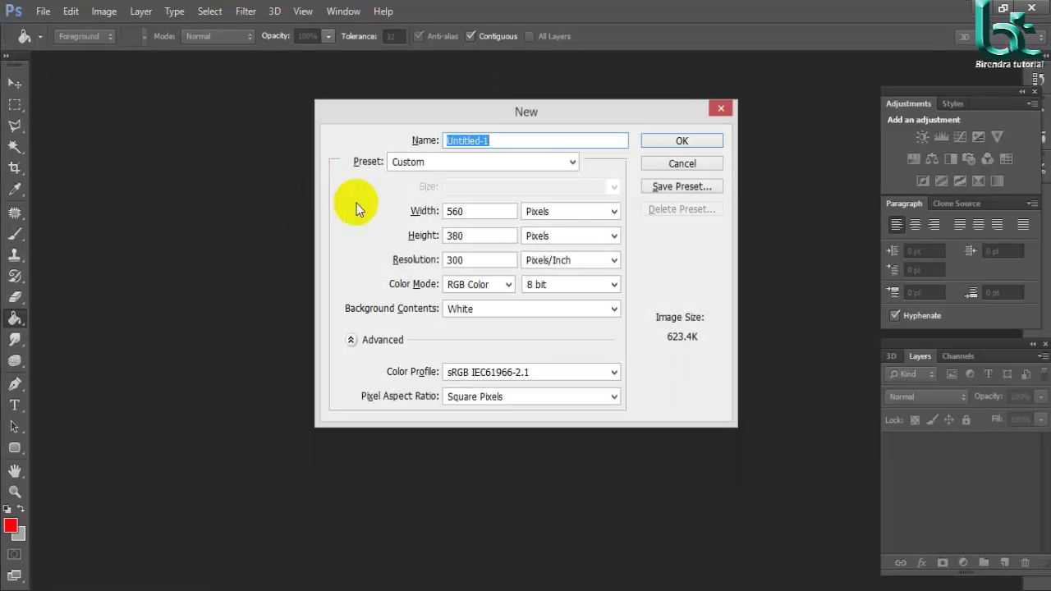
pyautogui.click(703, 141)
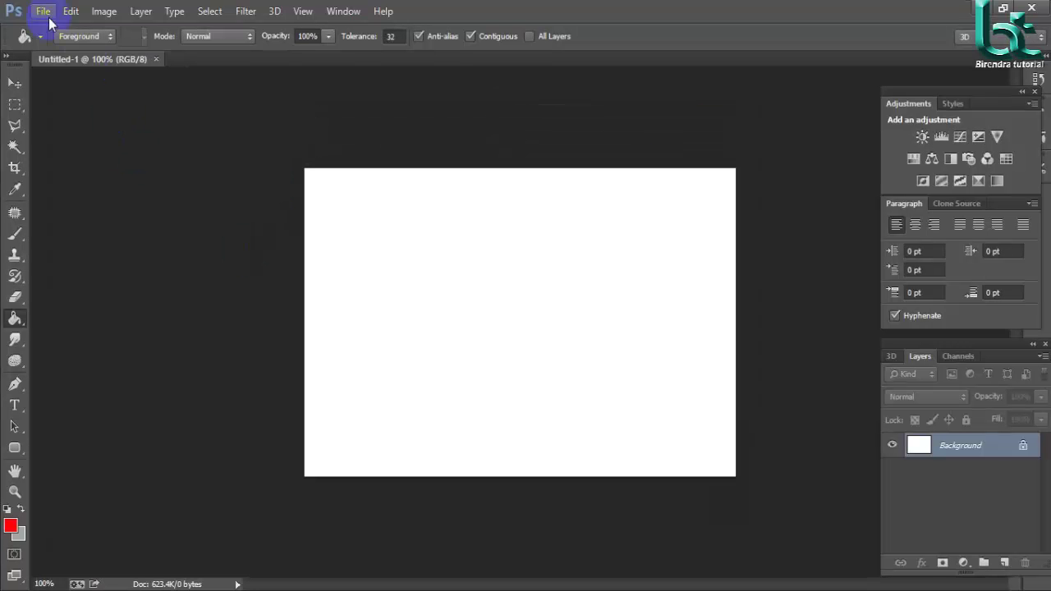
pyautogui.click(42, 11)
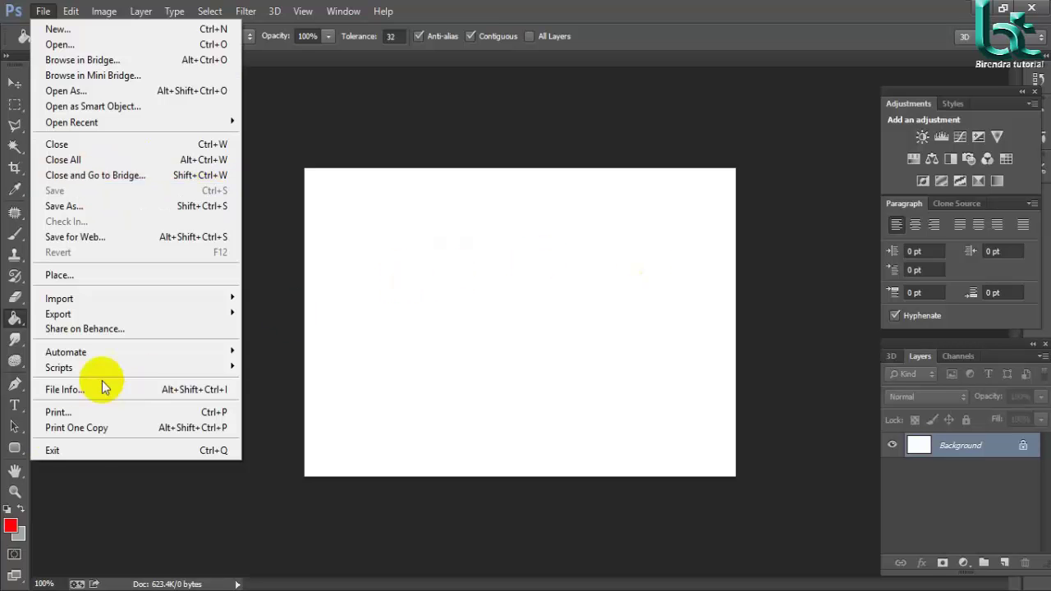
# Add red 'hgh' text below the canvas centre and commit it with the Move tool
pyautogui.click(15, 405)
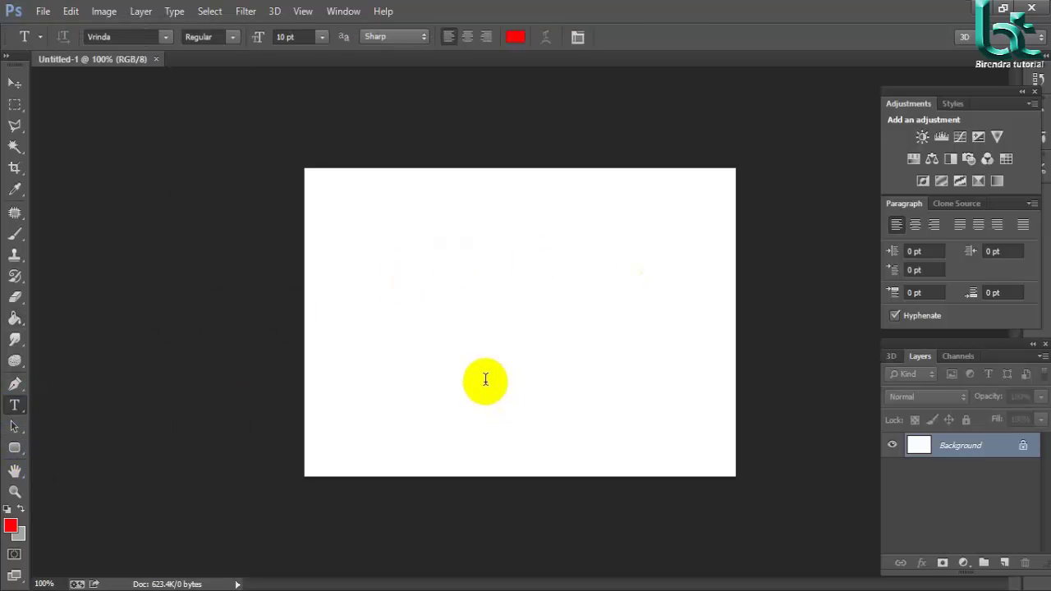
pyautogui.click(498, 385)
pyautogui.write('hgh')
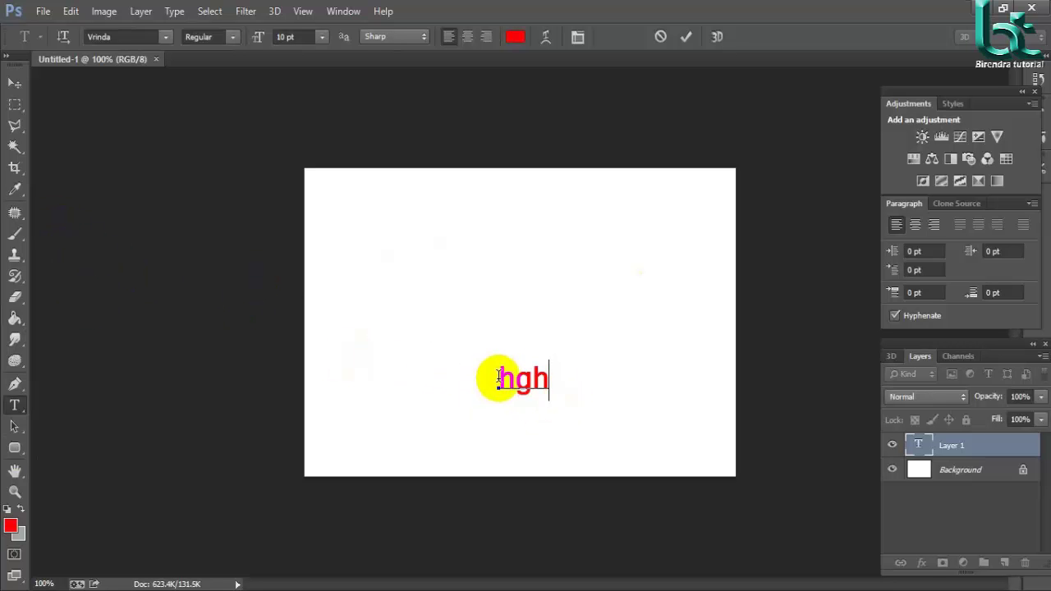
pyautogui.click(2, 144)
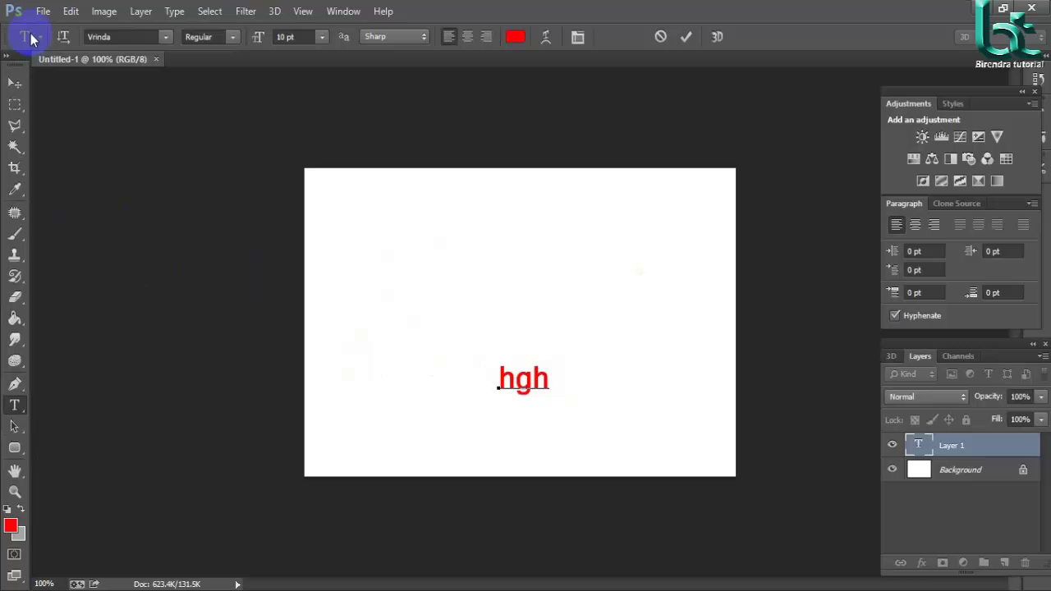
pyautogui.click(45, 12)
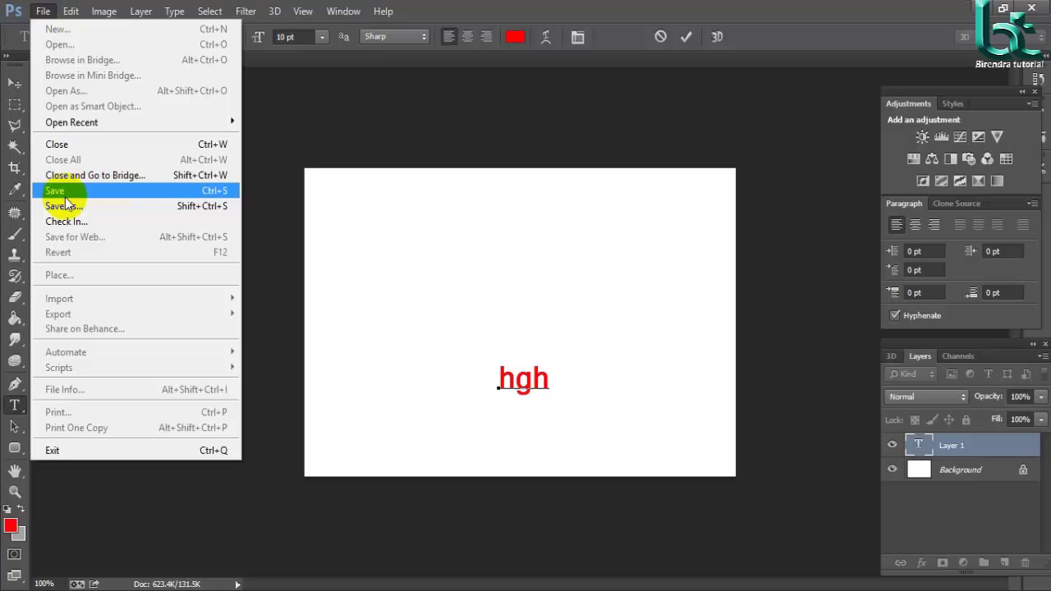
pyautogui.click(270, 98)
pyautogui.click(14, 83)
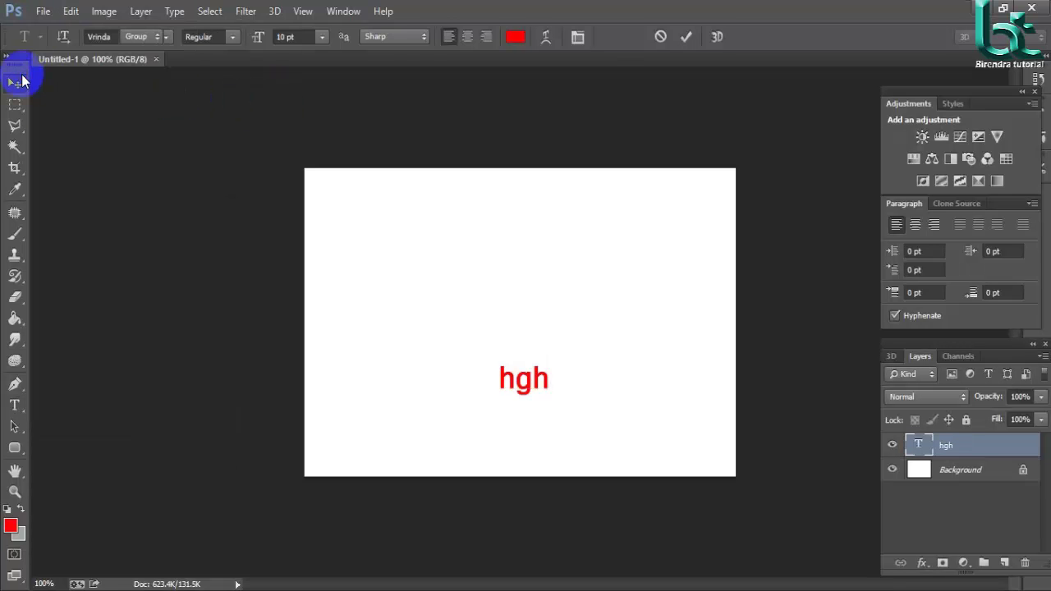
pyautogui.click(43, 10)
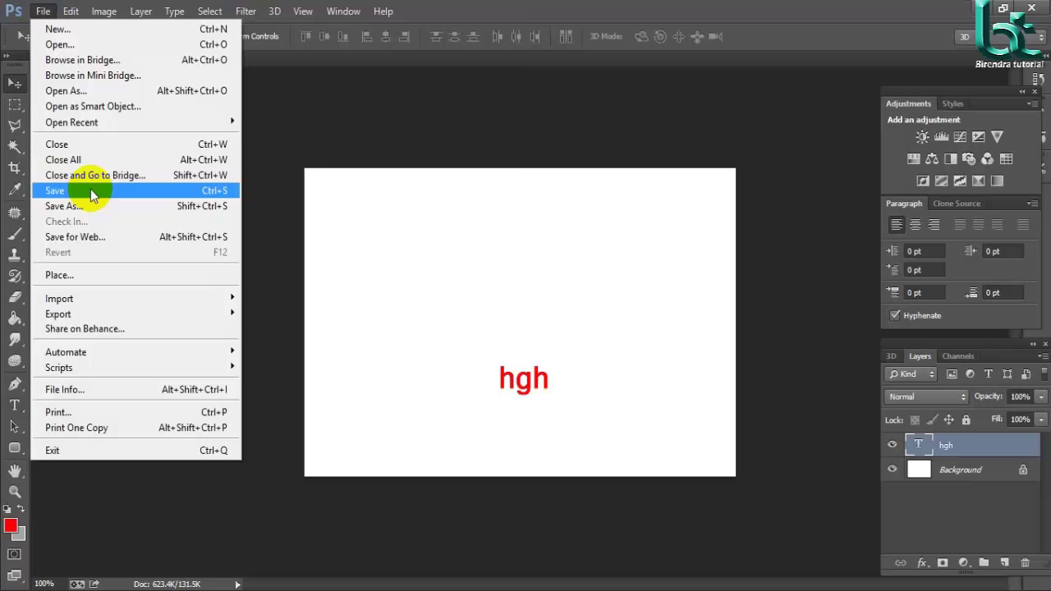
# Start saving via File > Save and expand the Save as type format list
pyautogui.click(91, 191)
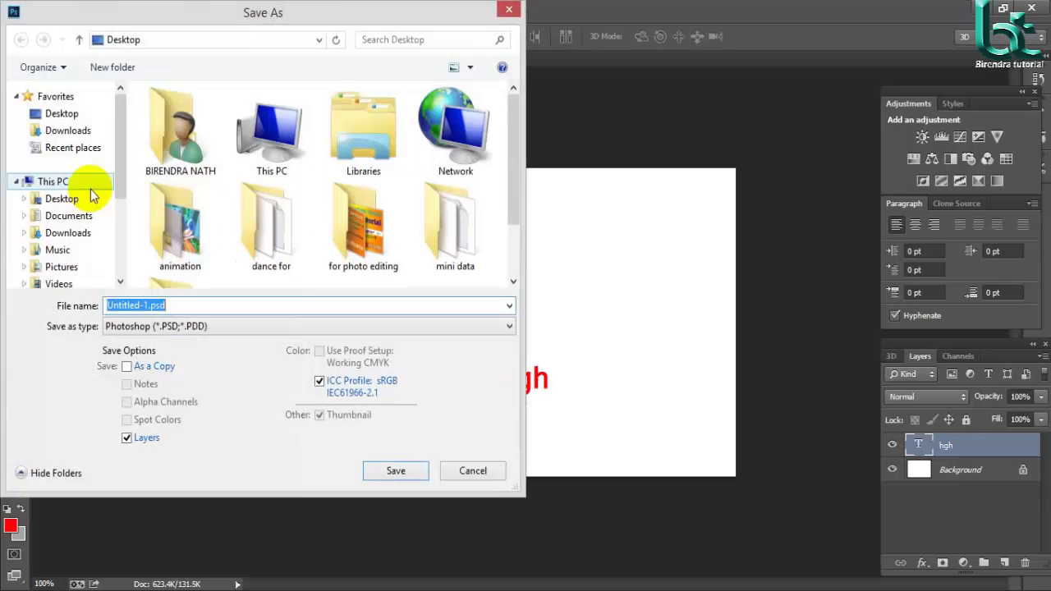
pyautogui.click(247, 329)
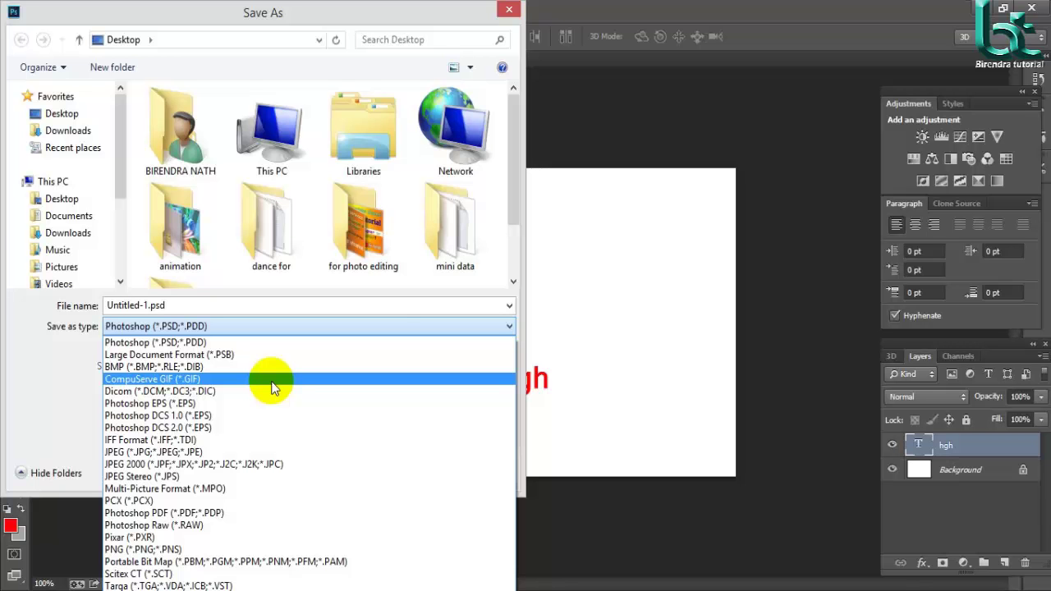
# Switch format from JPEG back to Photoshop PSD and save Untitled-1.psd with maximum compatibility
pyautogui.click(153, 452)
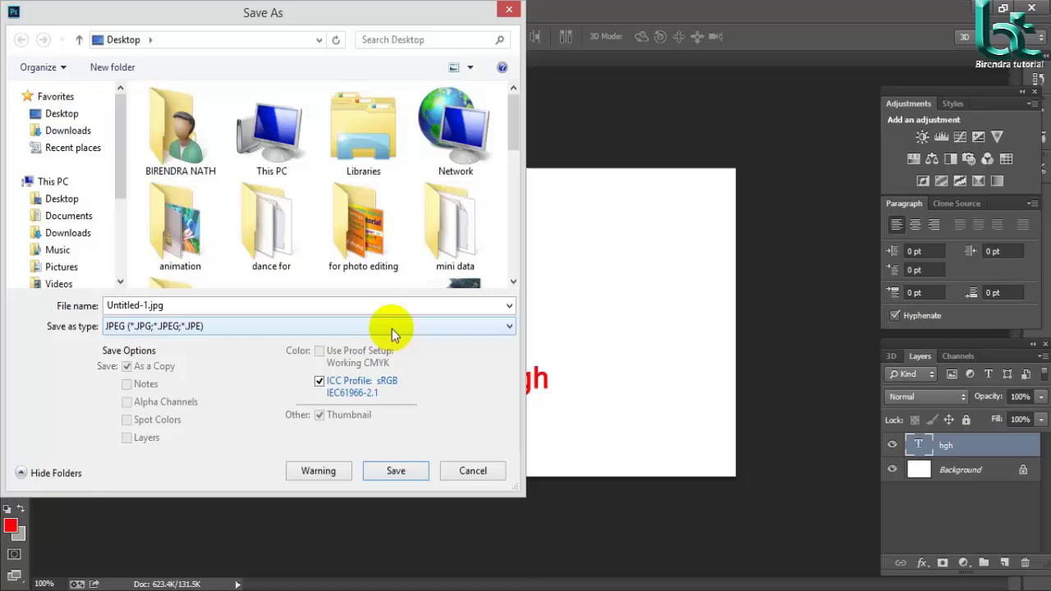
pyautogui.click(392, 328)
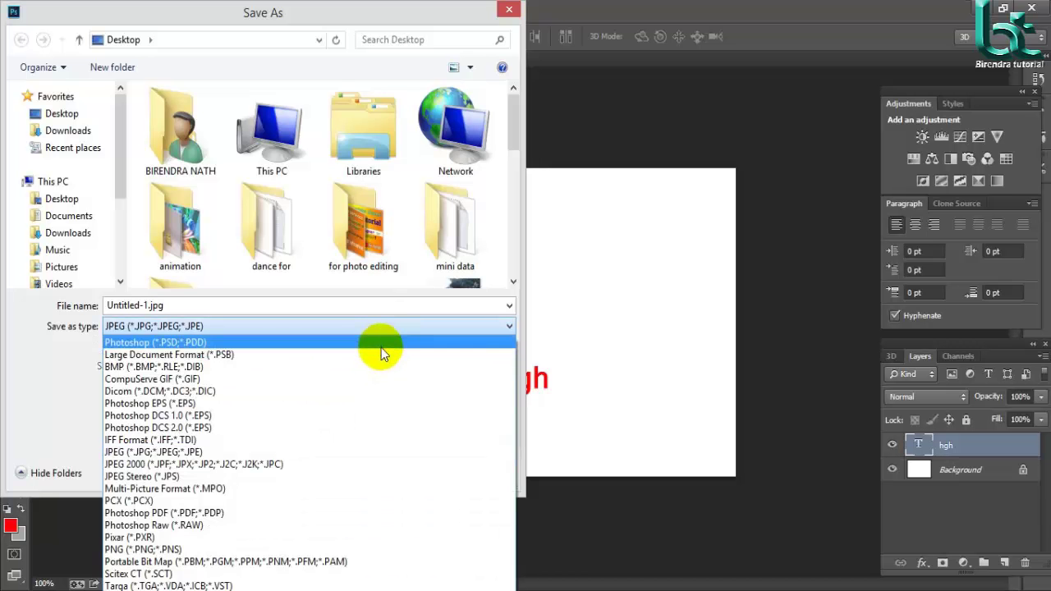
pyautogui.click(381, 348)
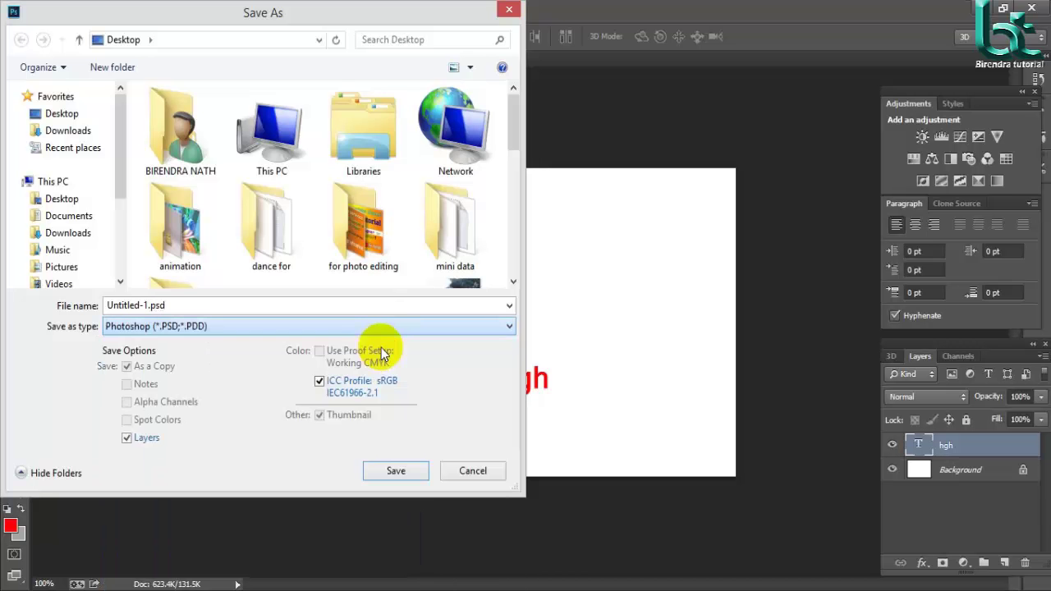
pyautogui.click(399, 470)
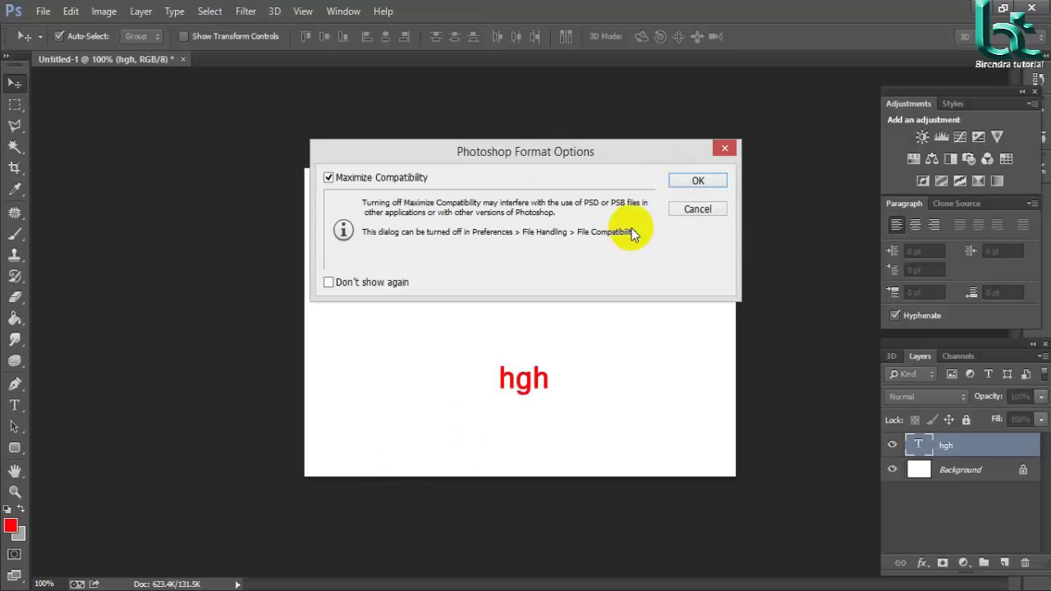
pyautogui.click(692, 182)
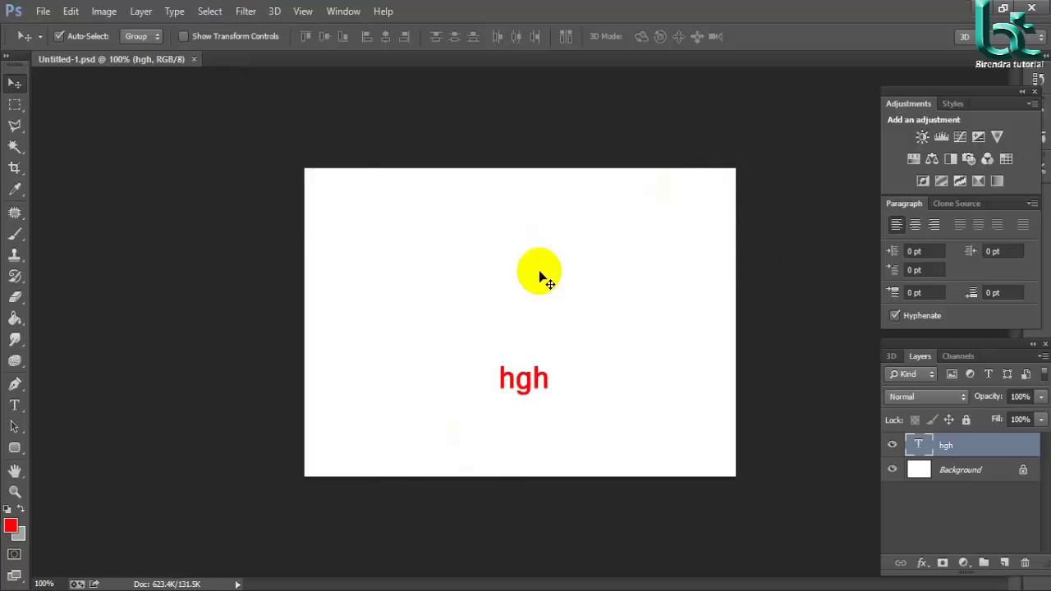
pyautogui.click(41, 11)
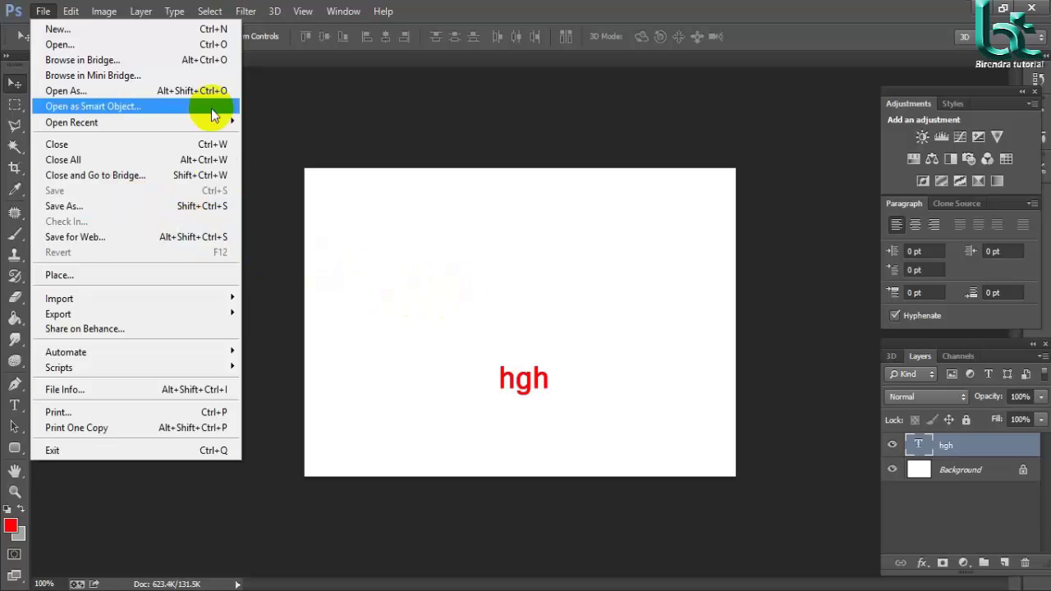
pyautogui.click(345, 130)
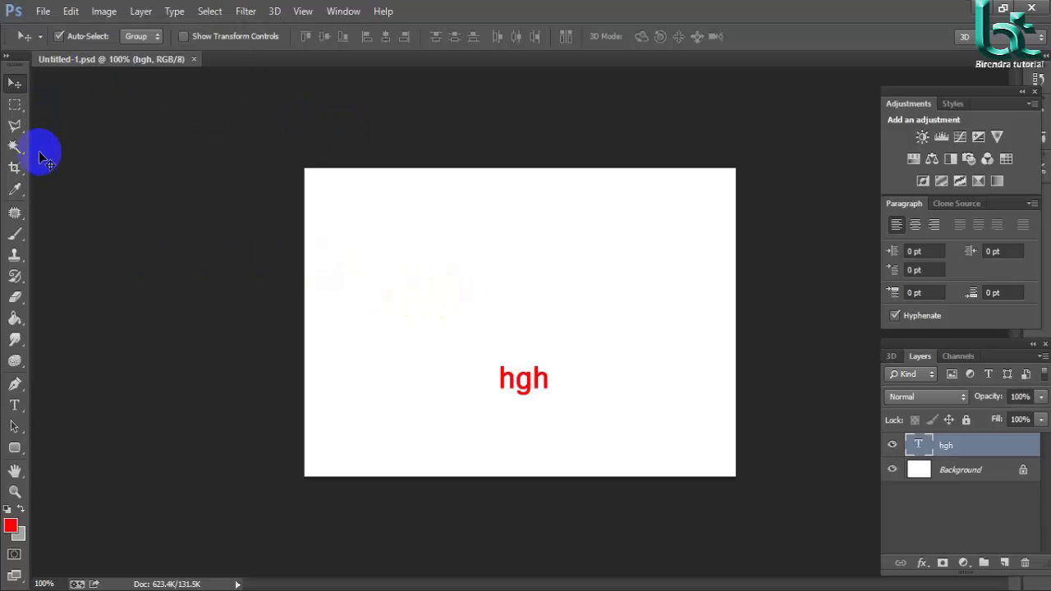
# Type a second red text line, 'jhkjk', above 'hgh'
pyautogui.click(15, 405)
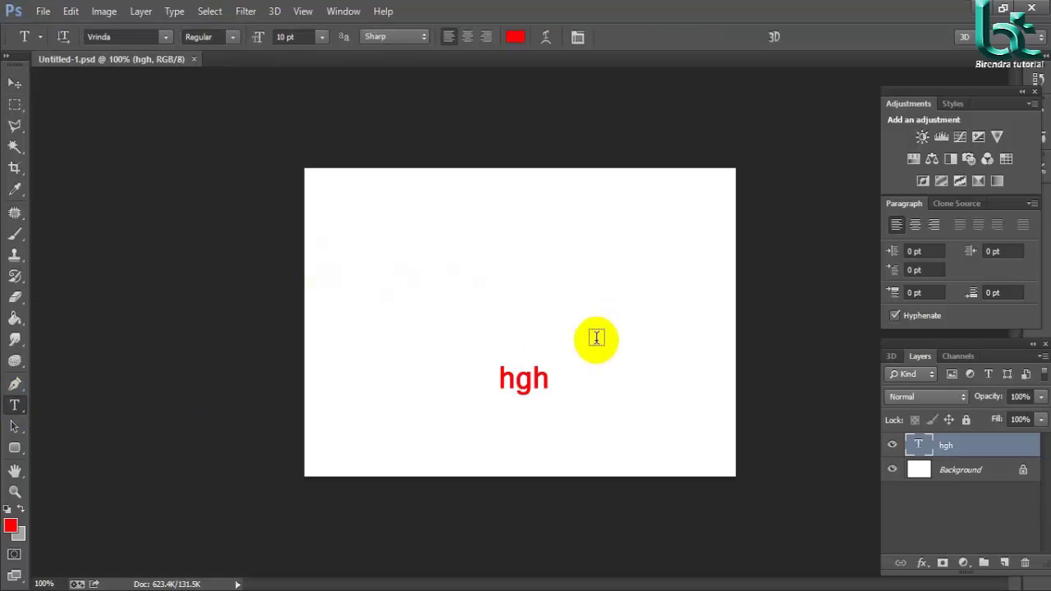
pyautogui.click(522, 282)
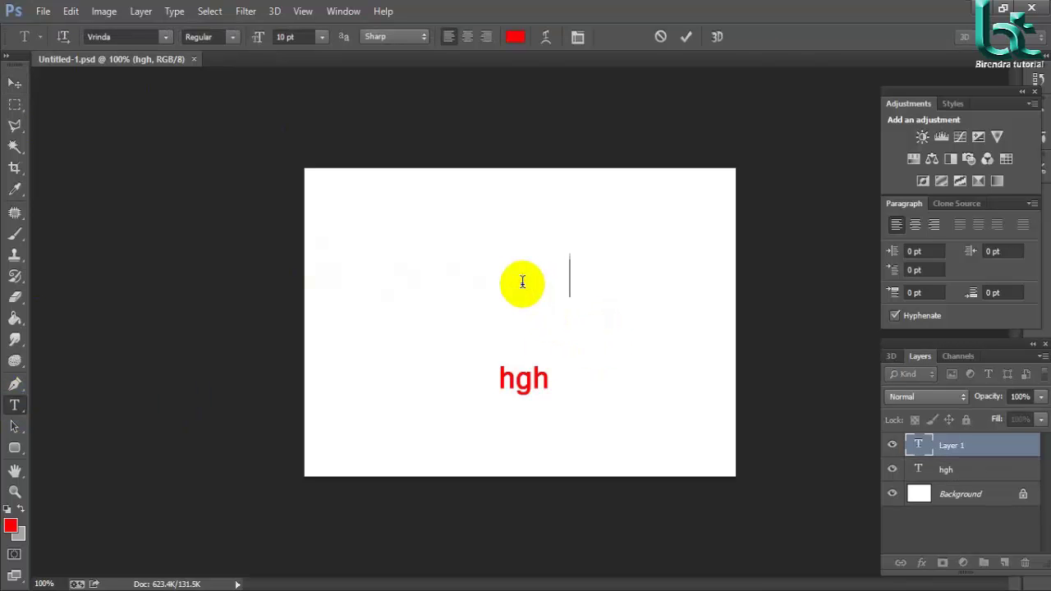
pyautogui.write('jhkjk')
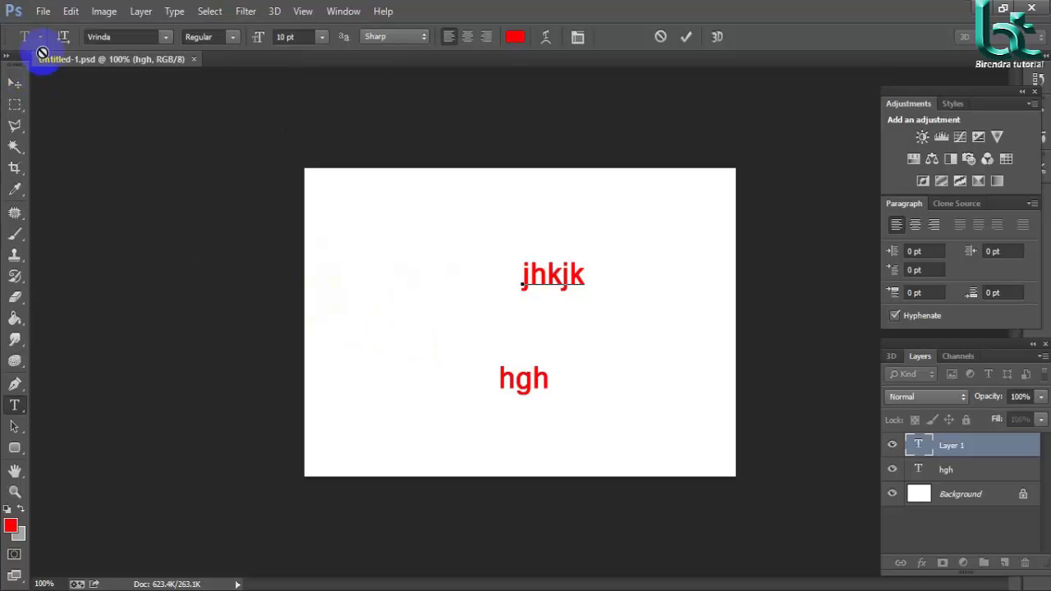
pyautogui.click(43, 11)
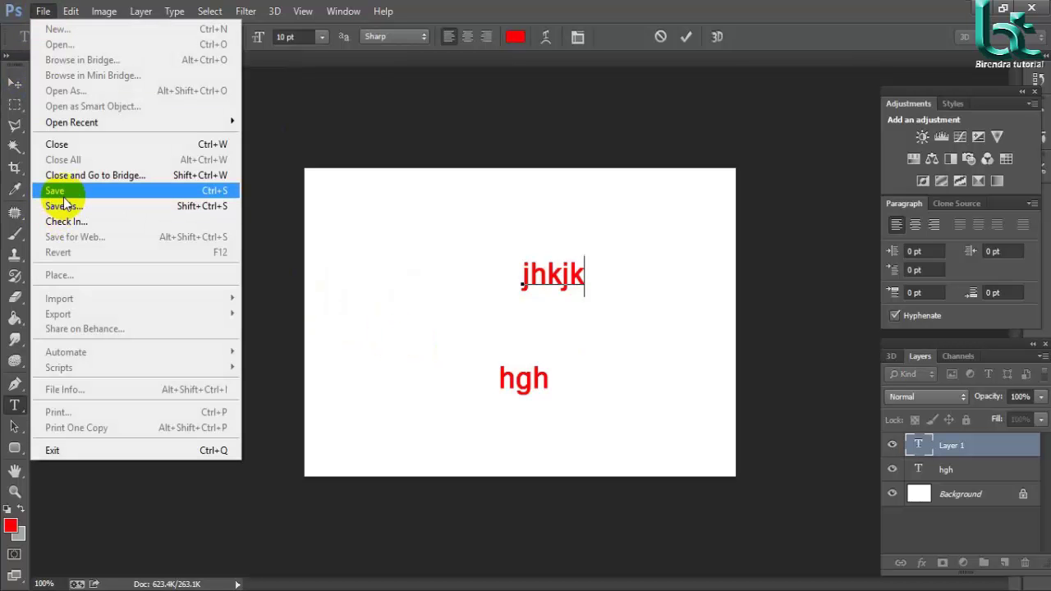